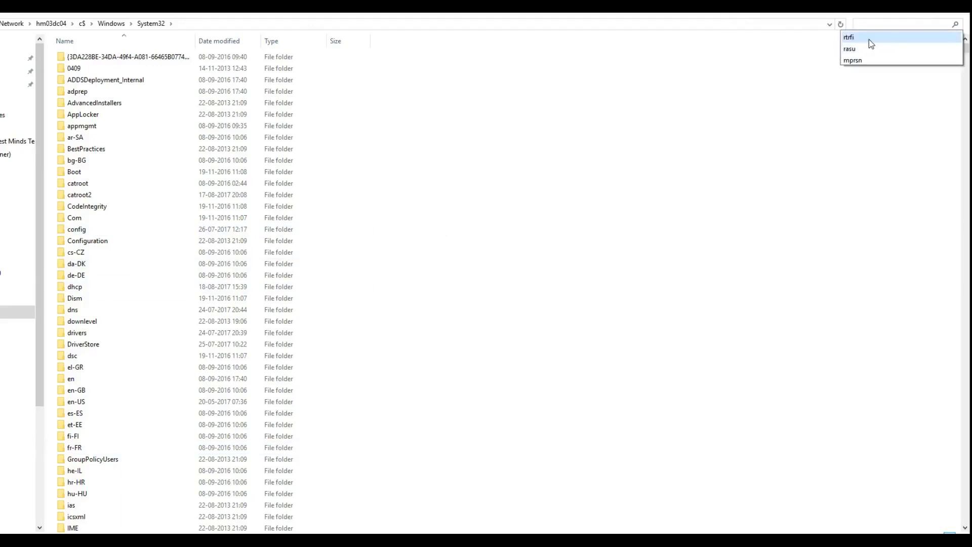
# - Search the hm03dc04 server's System32 folder for "rtrfi" and copy rtrfiltr.dll and rtrfiltr.dll.mui
pyautogui.click(869, 40)
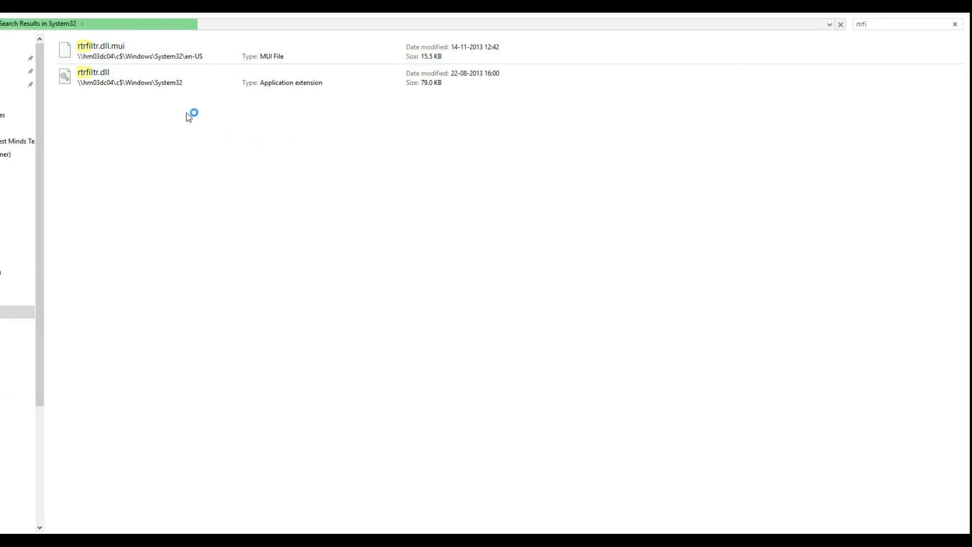
pyautogui.rightClick(137, 55)
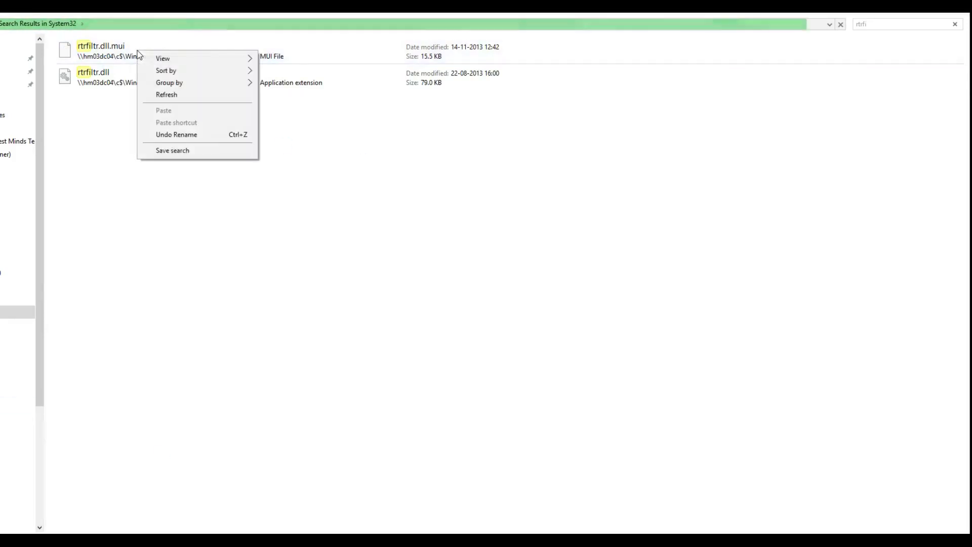
pyautogui.click(110, 59)
pyautogui.keyDown('ctrl'); pyautogui.click(113, 77); pyautogui.keyUp('ctrl')
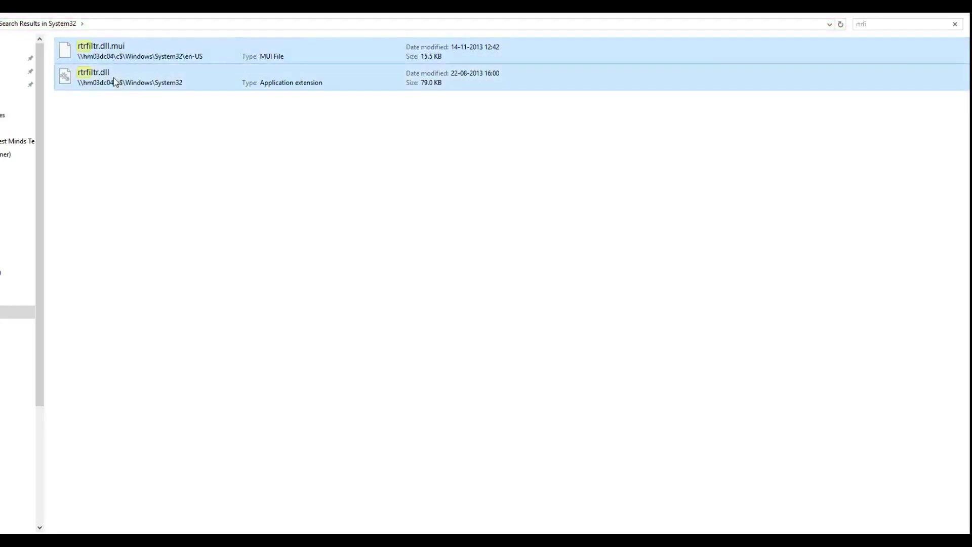
pyautogui.rightClick(113, 78)
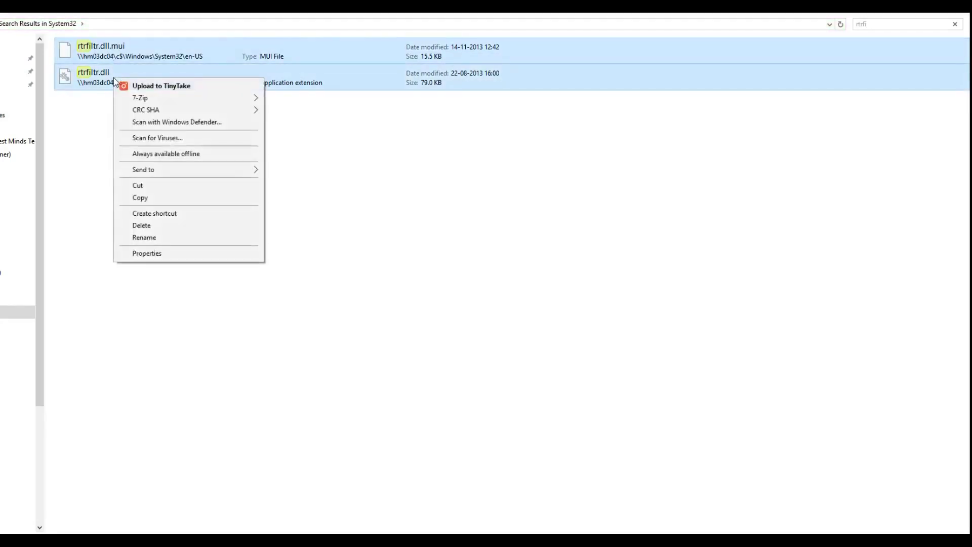
pyautogui.click(140, 198)
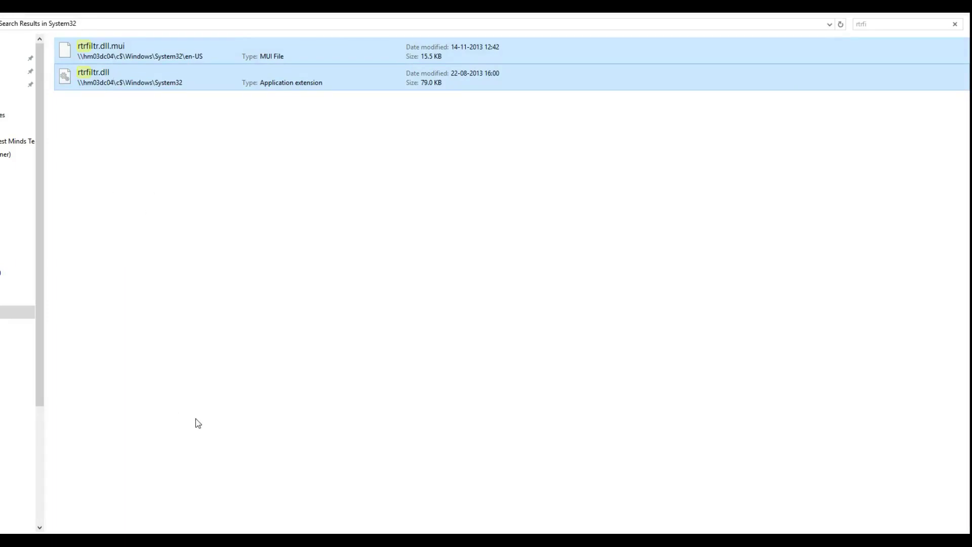
# - Create a new folder with the default name on Local Disk (C:) and paste the two copied rtrfiltr files into it
pyautogui.press('super+e')
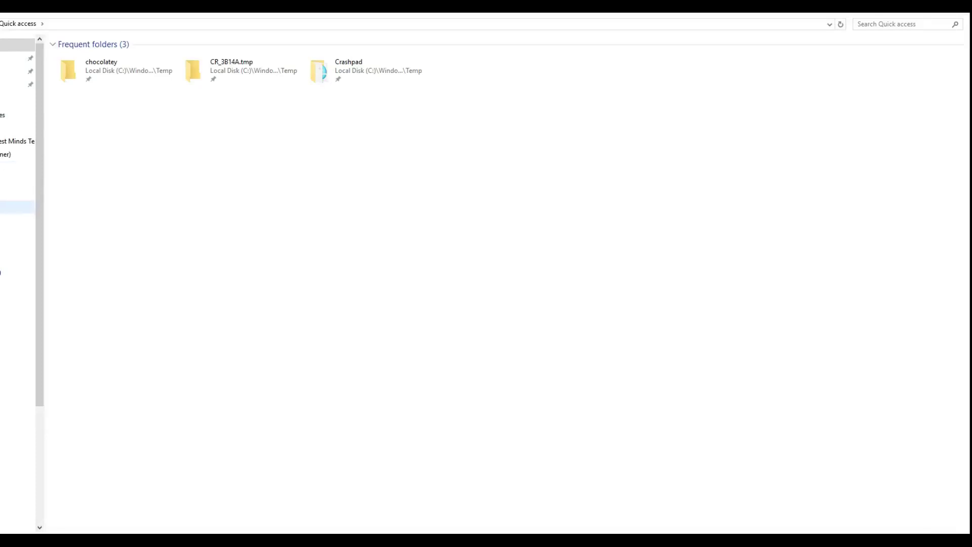
pyautogui.click(18, 260)
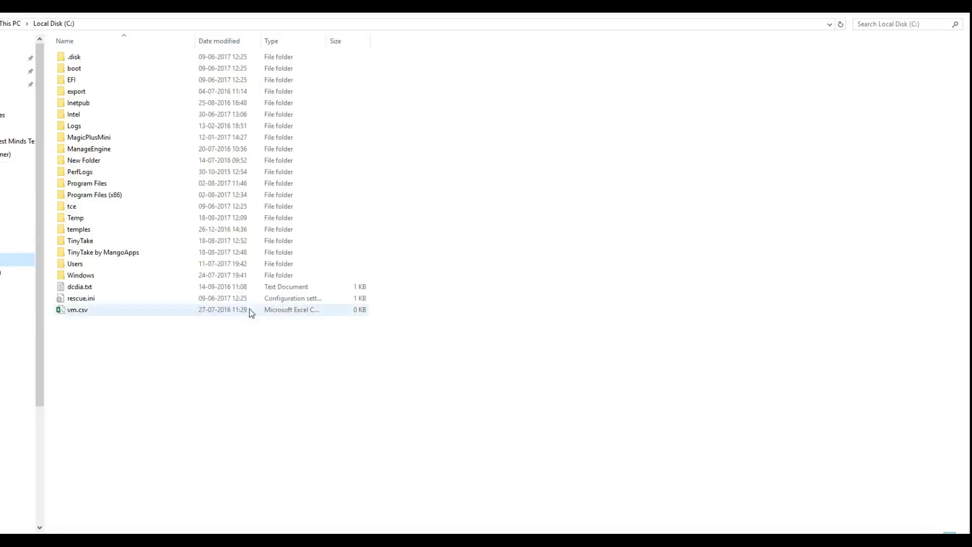
pyautogui.rightClick(100, 375)
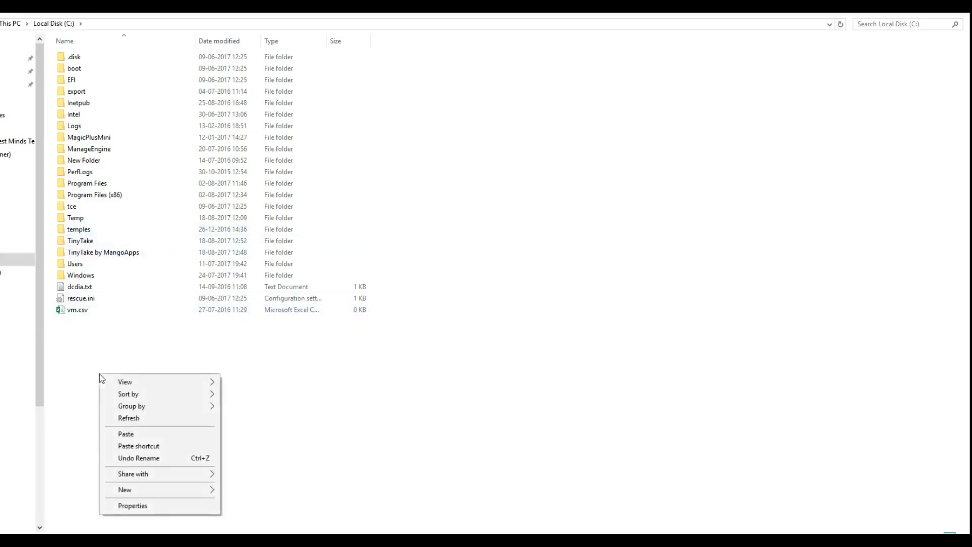
pyautogui.moveTo(177, 489)
pyautogui.click(241, 491)
pyautogui.click(180, 440)
pyautogui.doubleClick(82, 325)
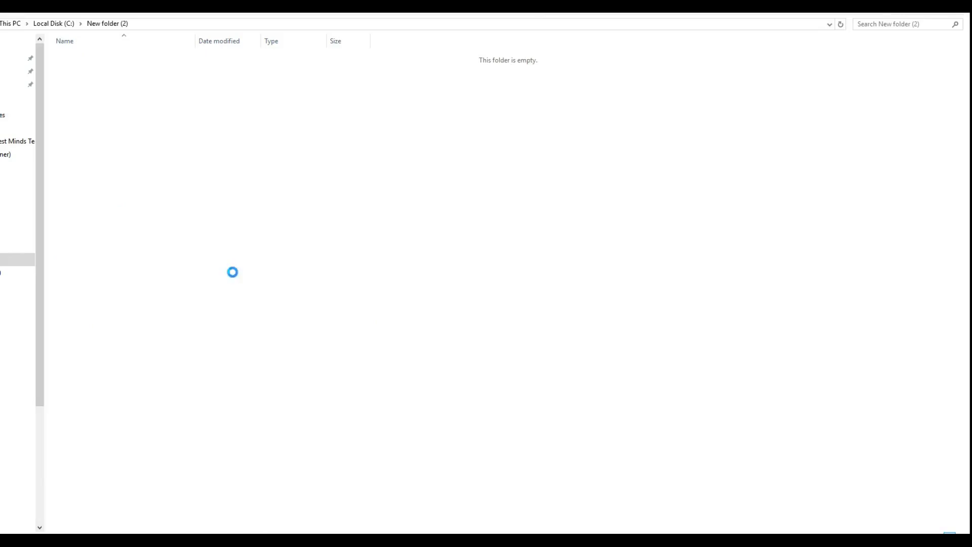
pyautogui.hotkey('ctrl', 'v')
pyautogui.click(295, 384)
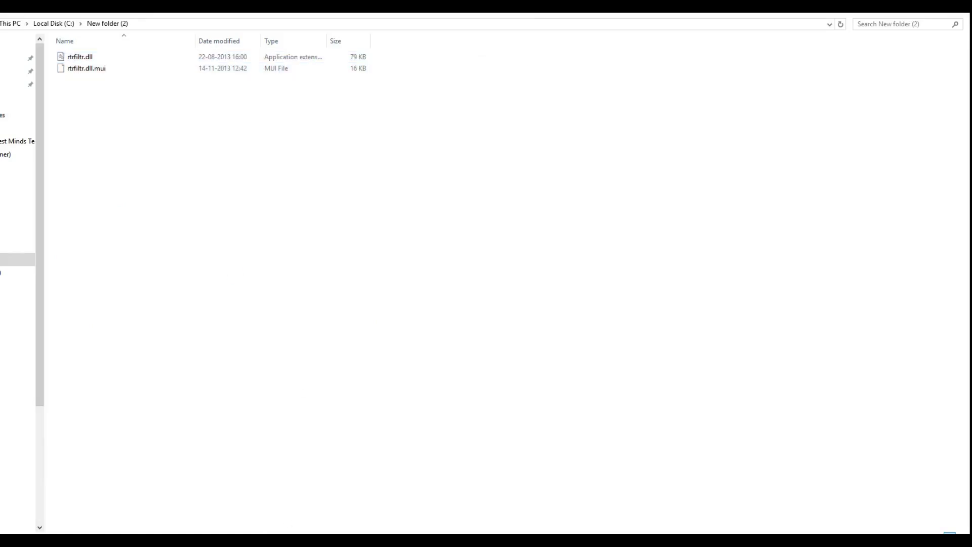
# - Return to the server's System32 search, search for "rasu" and copy rasuser.dll and rasuser.dll.mui
pyautogui.moveTo(228, 541)
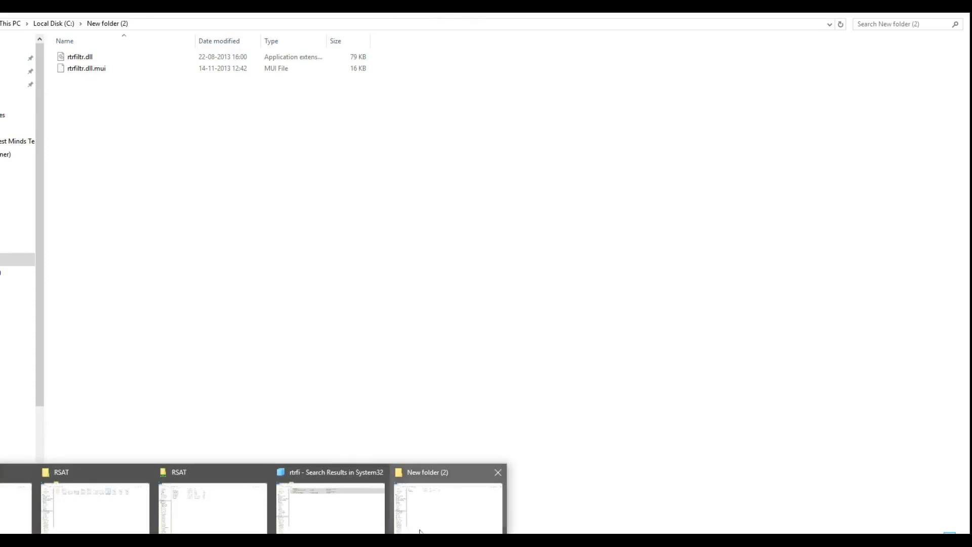
pyautogui.click(18, 506)
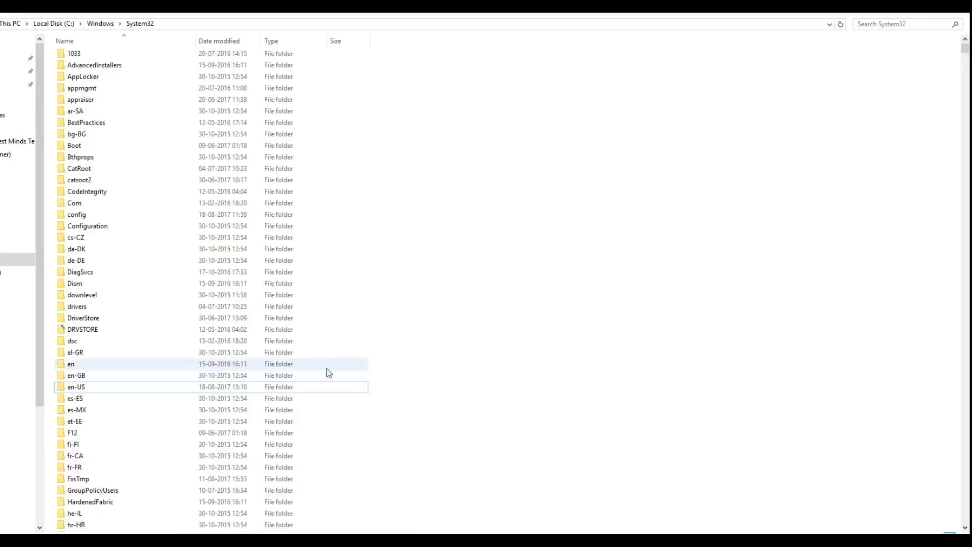
pyautogui.moveTo(228, 541)
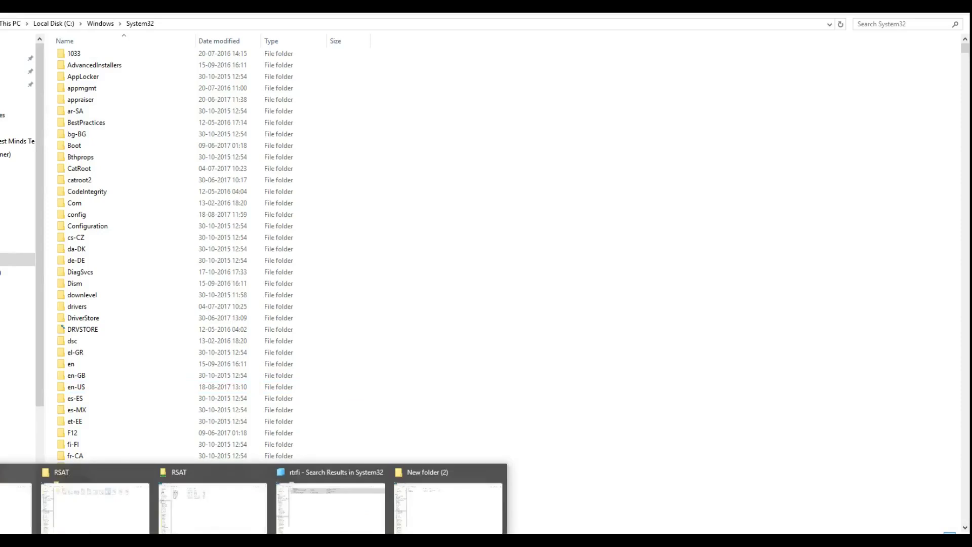
pyautogui.moveTo(464, 502)
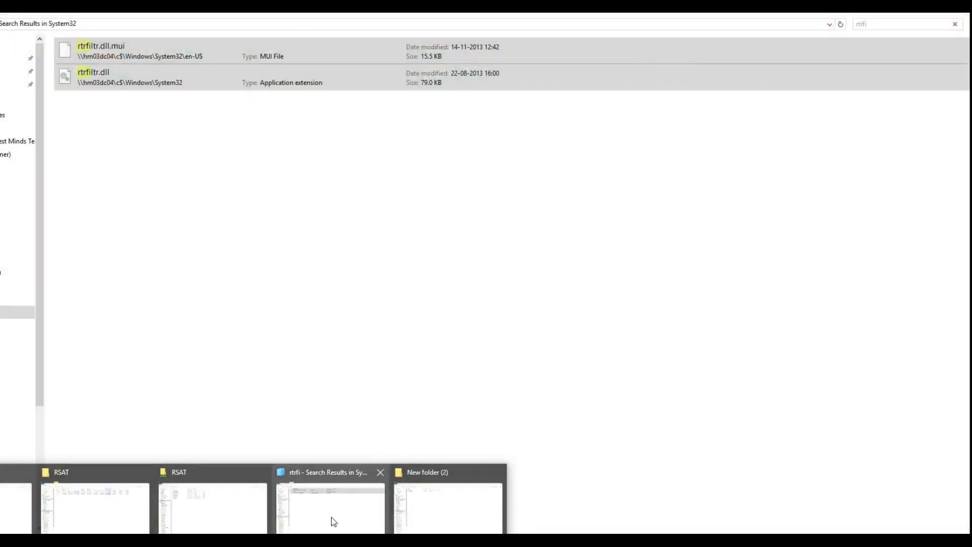
pyautogui.click(360, 510)
pyautogui.click(955, 24)
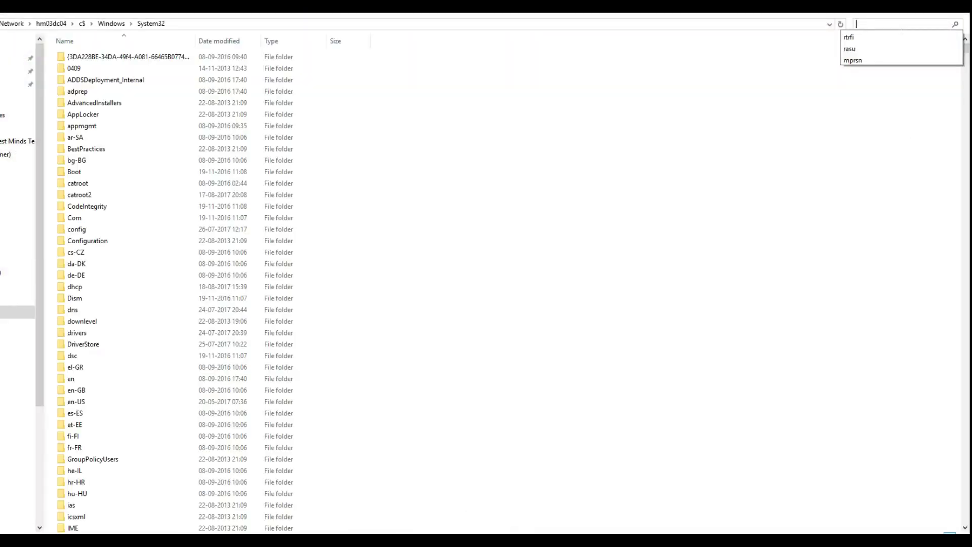
pyautogui.click(853, 49)
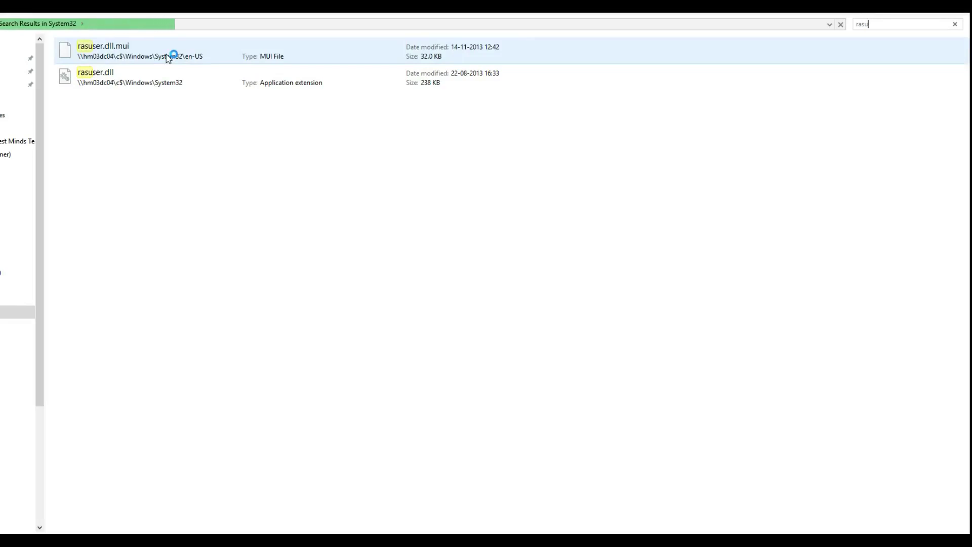
pyautogui.click(169, 57)
pyautogui.hotkey('ctrl', 'a')
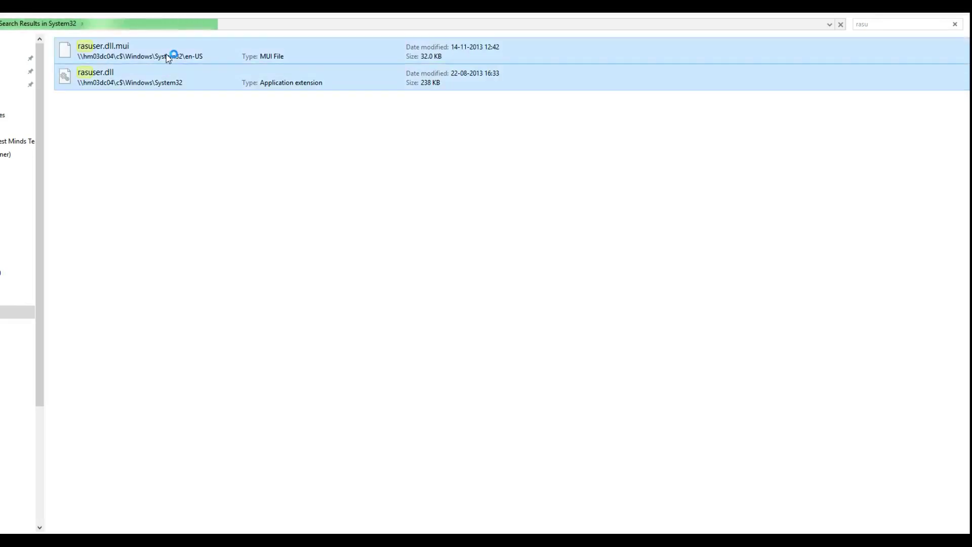
# - Paste the two rasuser files into New folder (2) on the C: drive
pyautogui.click(208, 541)
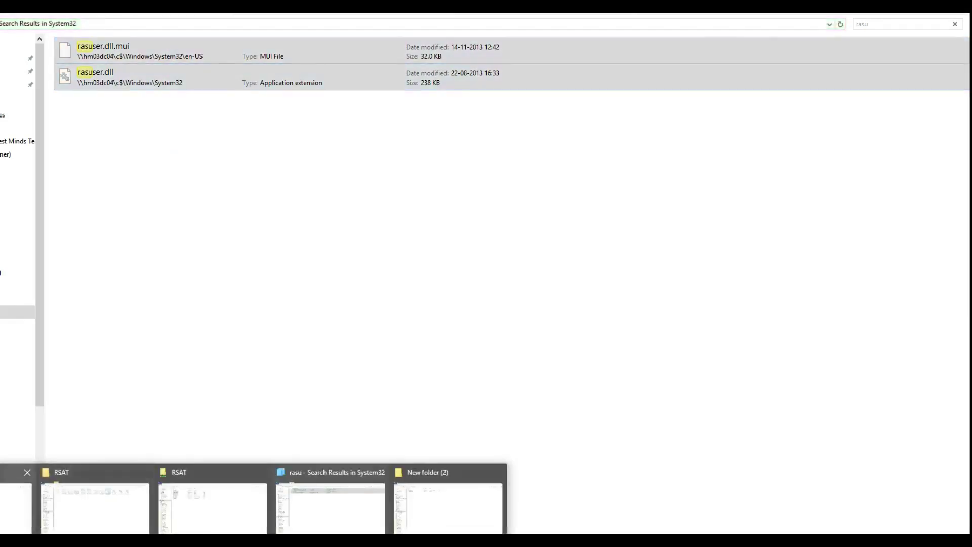
pyautogui.click(25, 504)
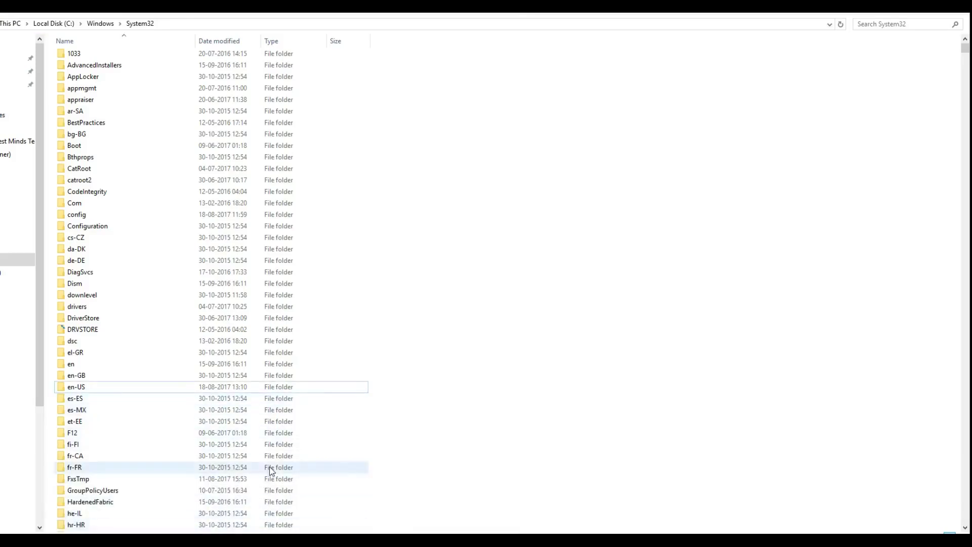
pyautogui.click(208, 541)
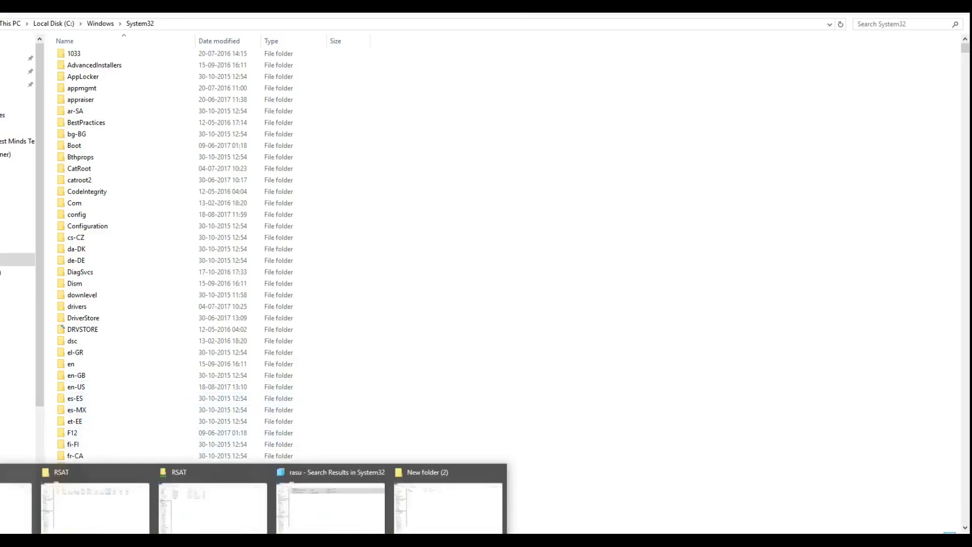
pyautogui.click(397, 503)
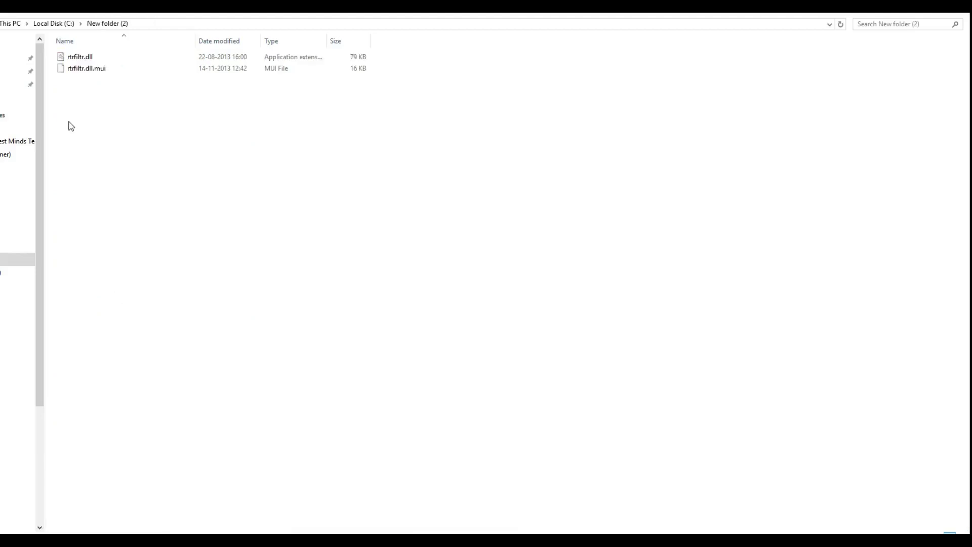
pyautogui.hotkey('ctrl', 'v')
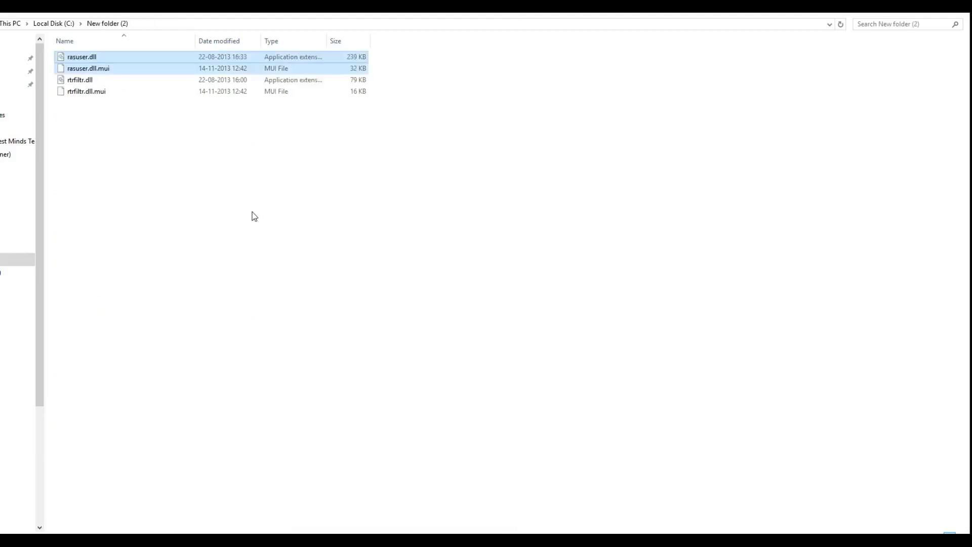
pyautogui.click(252, 215)
# - Search the server's System32 folder for "mprsn" and copy mprsnap.dll and mprsnap.dll.mui
pyautogui.click(207, 540)
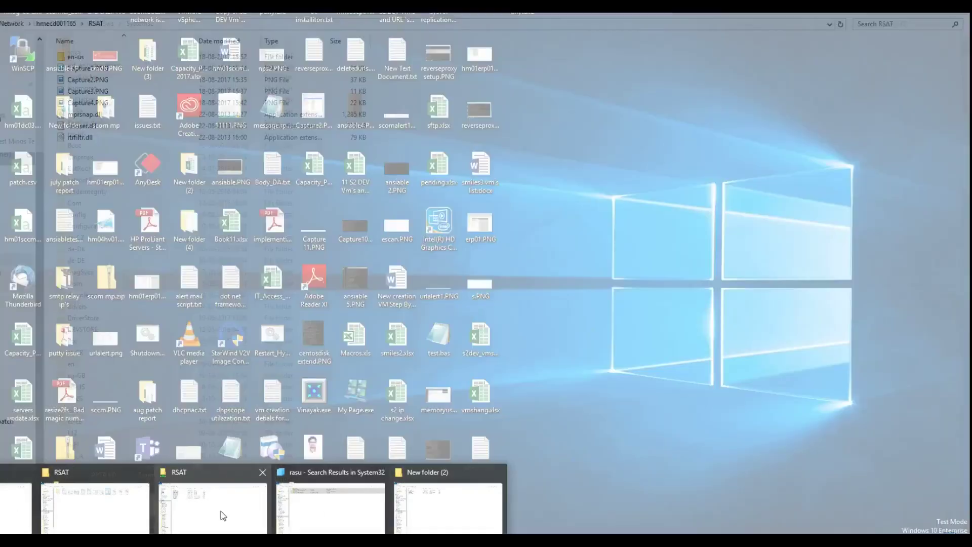
pyautogui.click(329, 512)
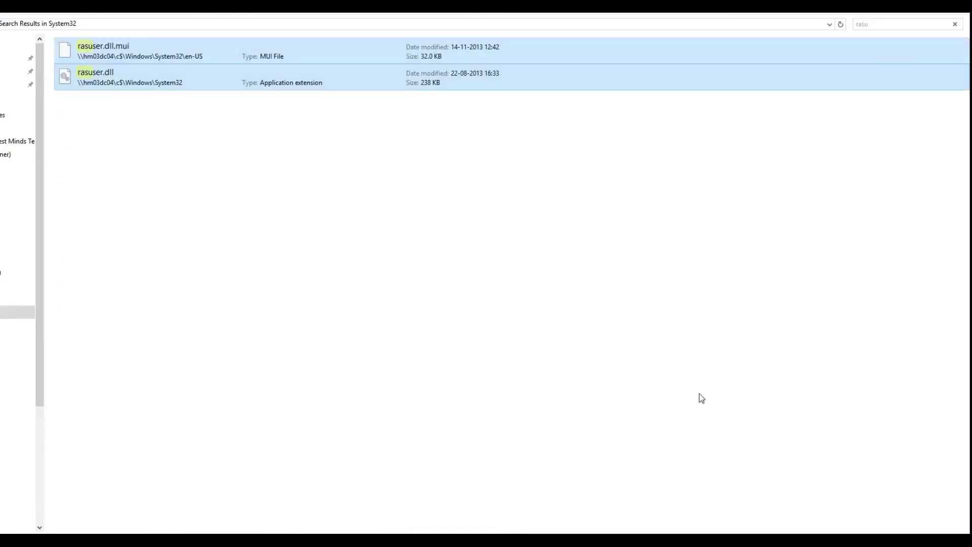
pyautogui.click(955, 24)
pyautogui.click(866, 61)
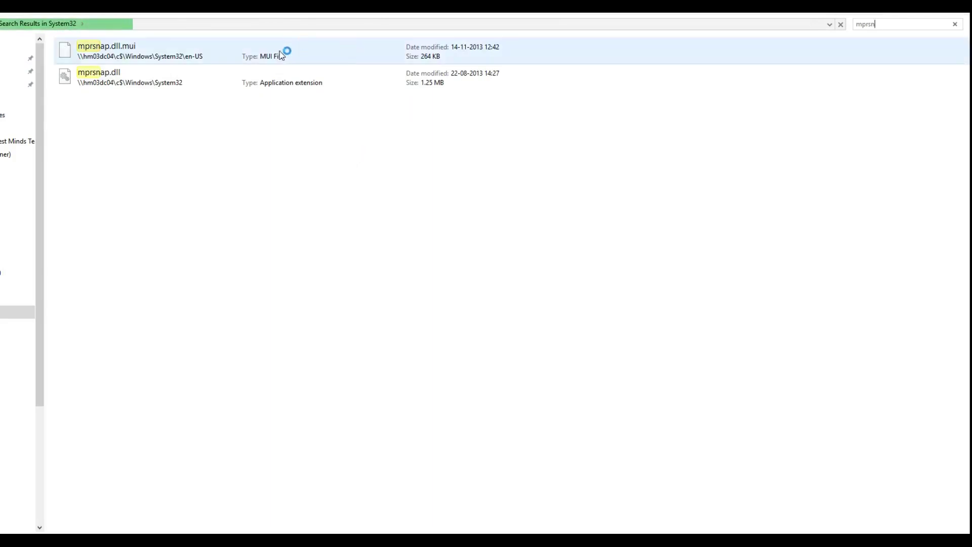
pyautogui.click(281, 57)
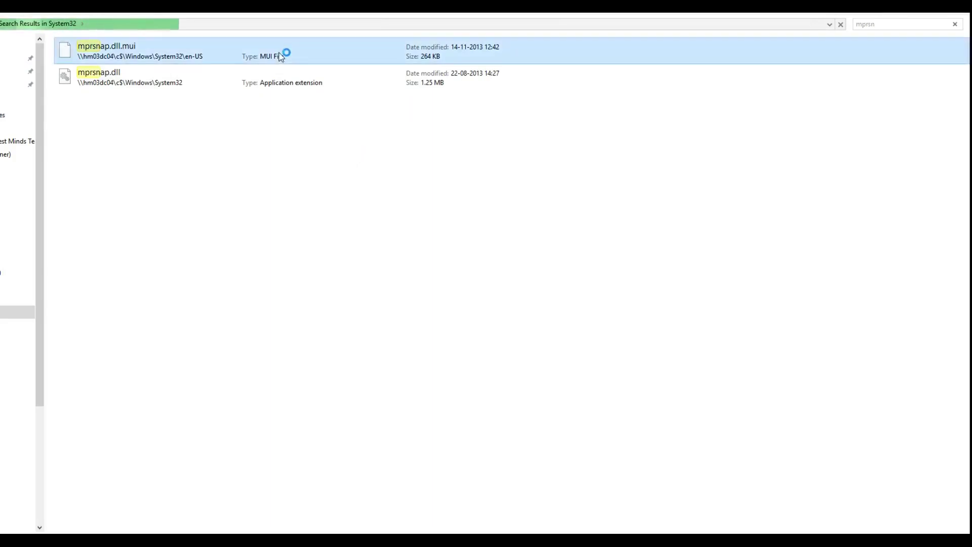
pyautogui.hotkey('ctrl', 'a')
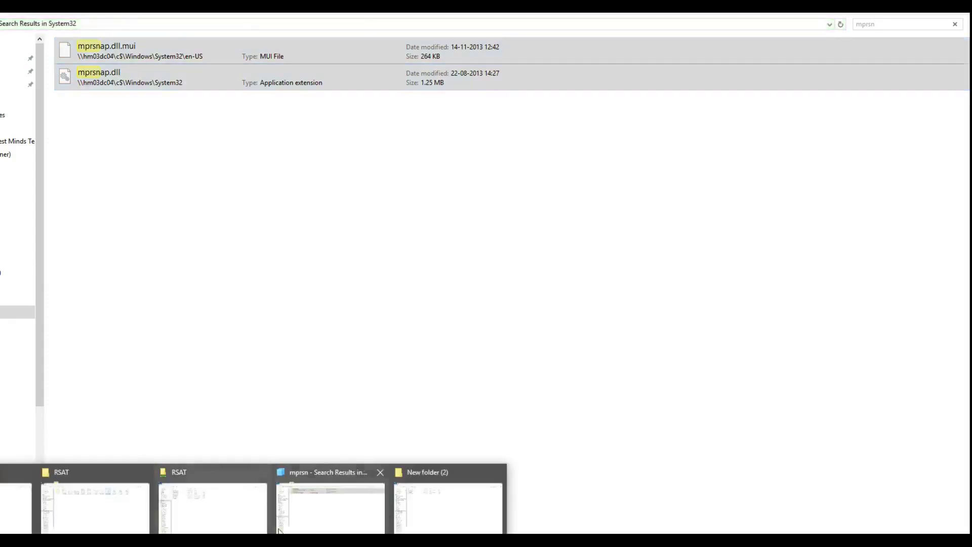
# - Paste the two mprsnap files into New folder (2) and sort the folder's contents by type
pyautogui.click(438, 509)
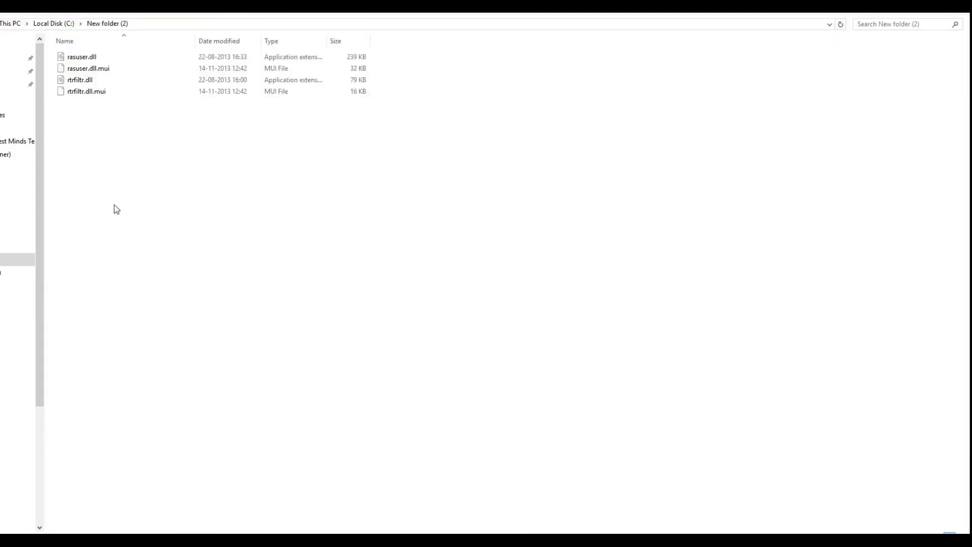
pyautogui.hotkey('ctrl', 'v')
pyautogui.click(275, 175)
pyautogui.click(274, 43)
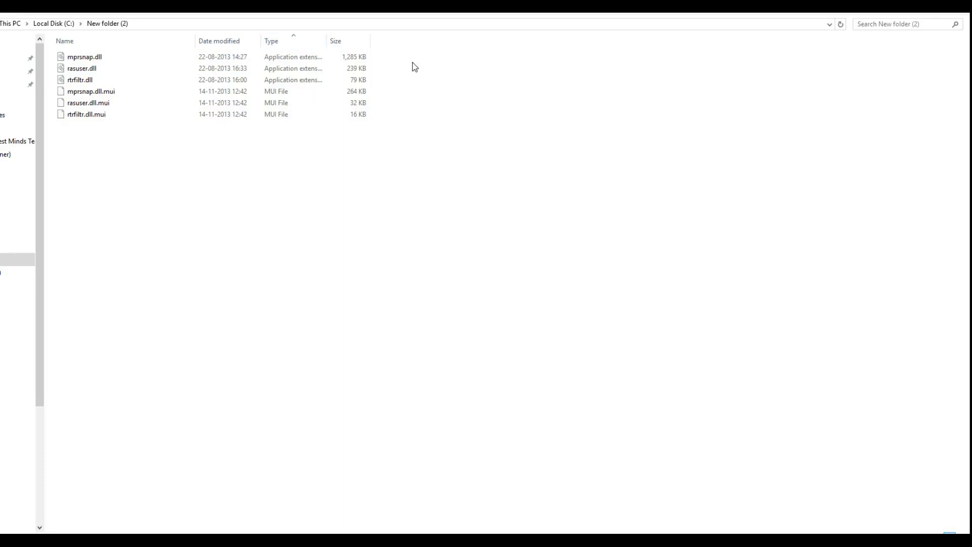
# - Select the three DLL files in New folder (2) for copying, and go to the local C:\Windows folder
pyautogui.moveTo(405, 83); pyautogui.dragTo(146, 58)
pyautogui.hotkey('alt', 'Left')
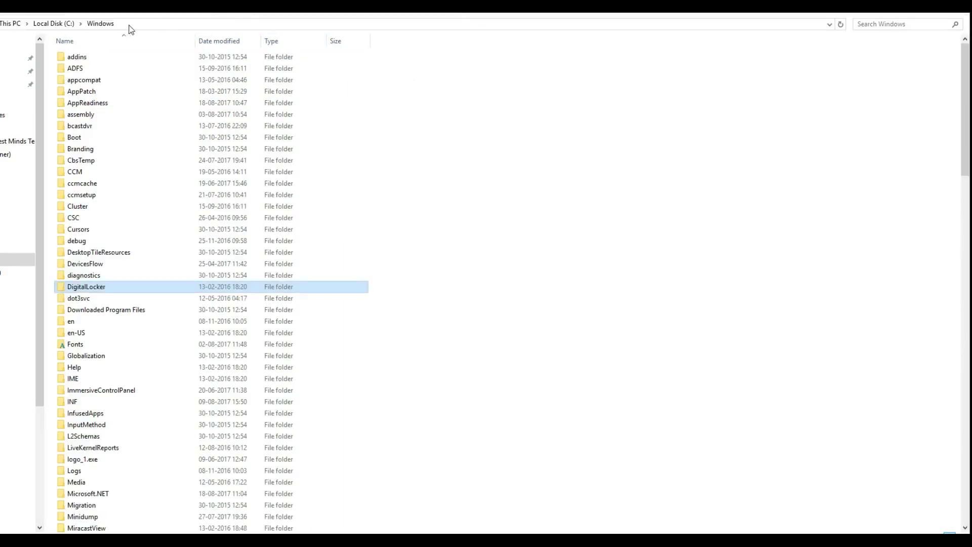
pyautogui.click(129, 25)
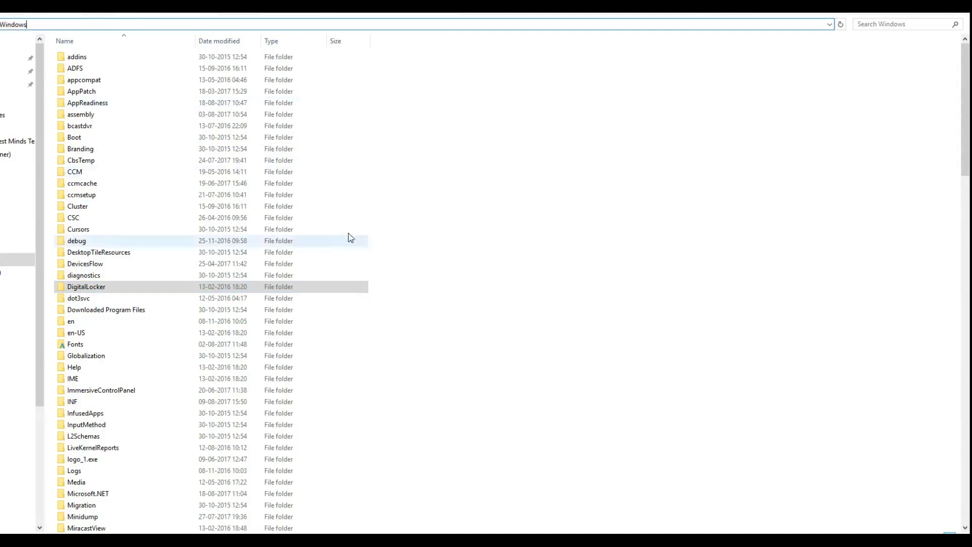
pyautogui.click(314, 275)
# - Find the System32 folder inside C:\Windows and open its properties
pyautogui.click(210, 345)
pyautogui.scroll(-18, 208, 340)
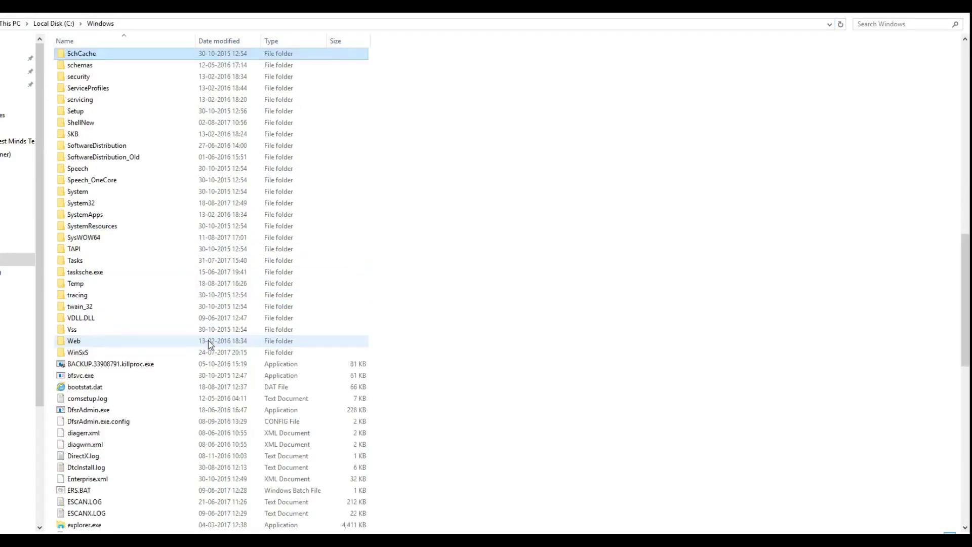
pyautogui.click(106, 76)
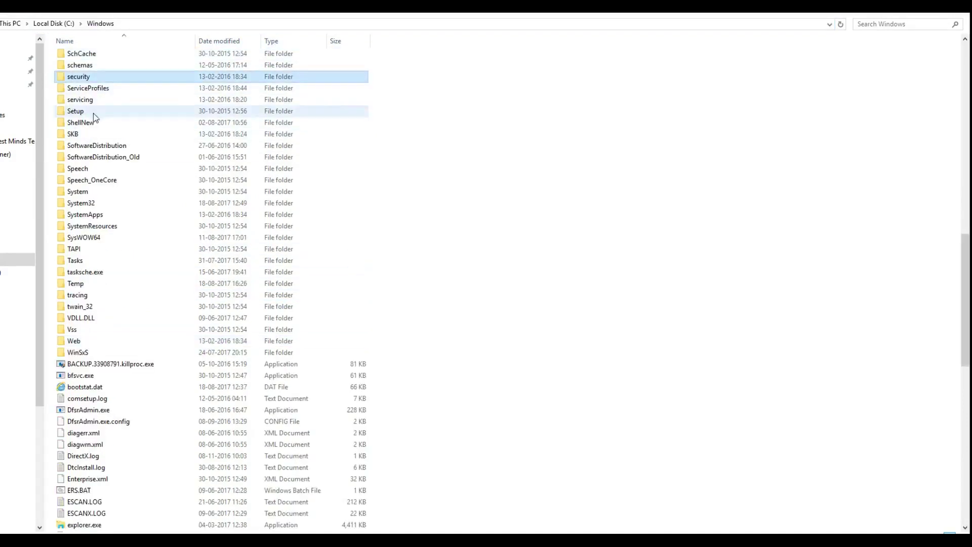
pyautogui.click(85, 205)
pyautogui.rightClick(85, 205)
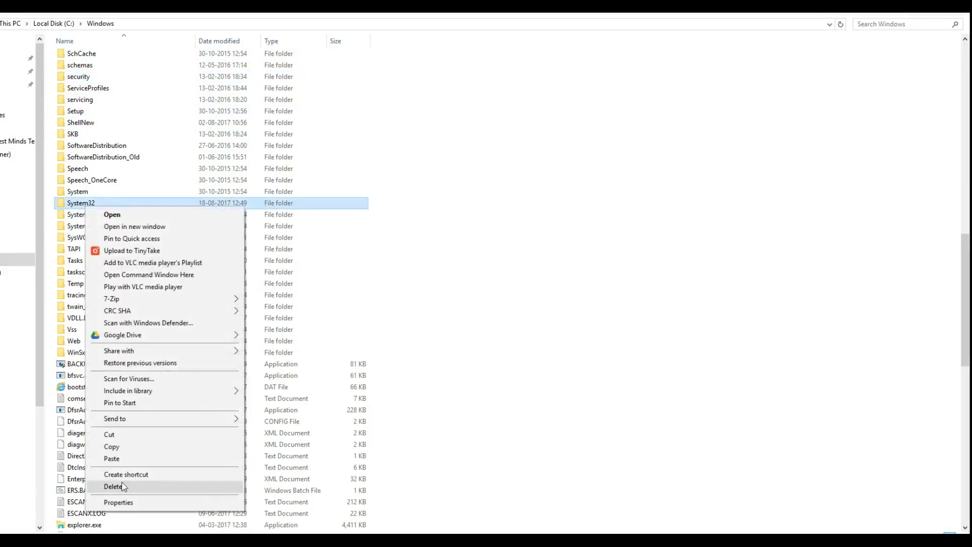
pyautogui.click(119, 502)
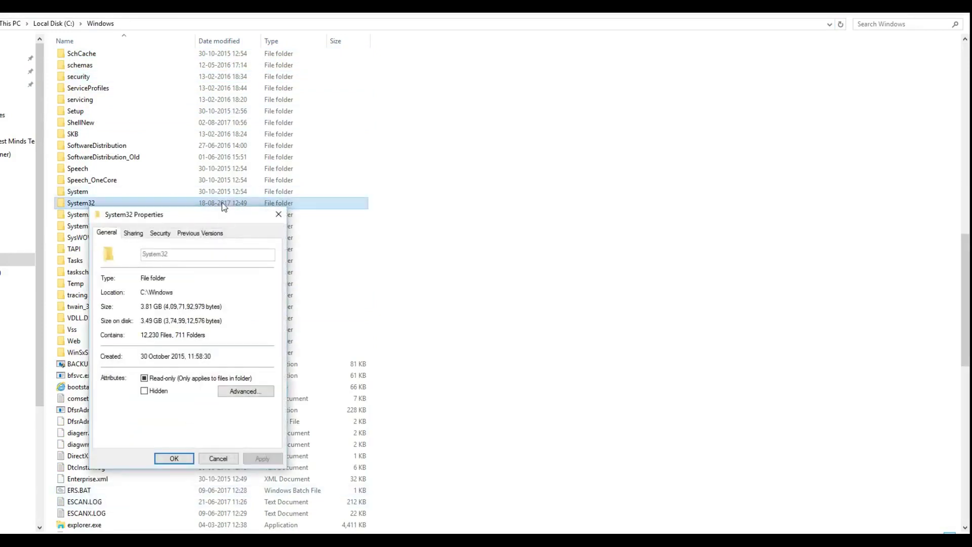
# - Open System32's advanced security settings and bring up the selection of a new owner
pyautogui.moveTo(225, 221); pyautogui.dragTo(326, 139)
pyautogui.click(263, 153)
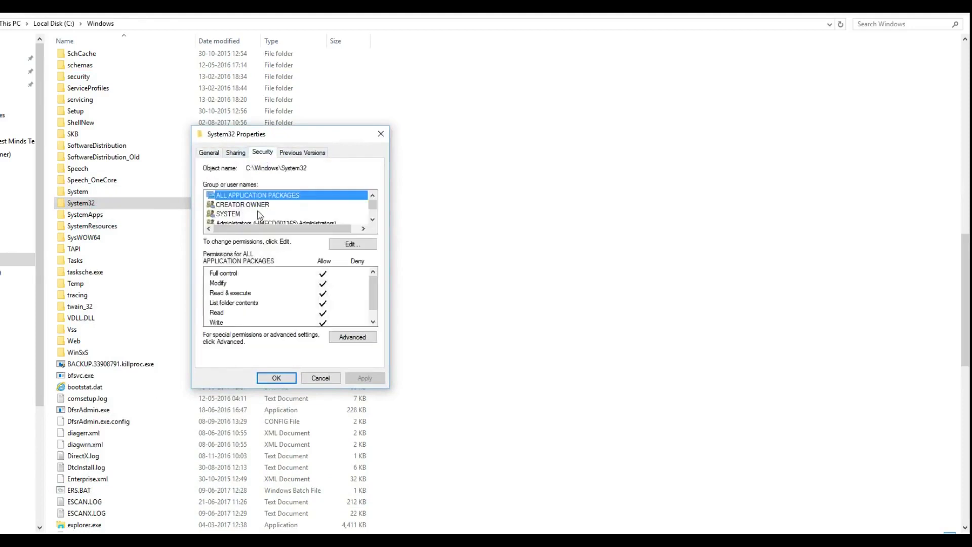
pyautogui.click(371, 342)
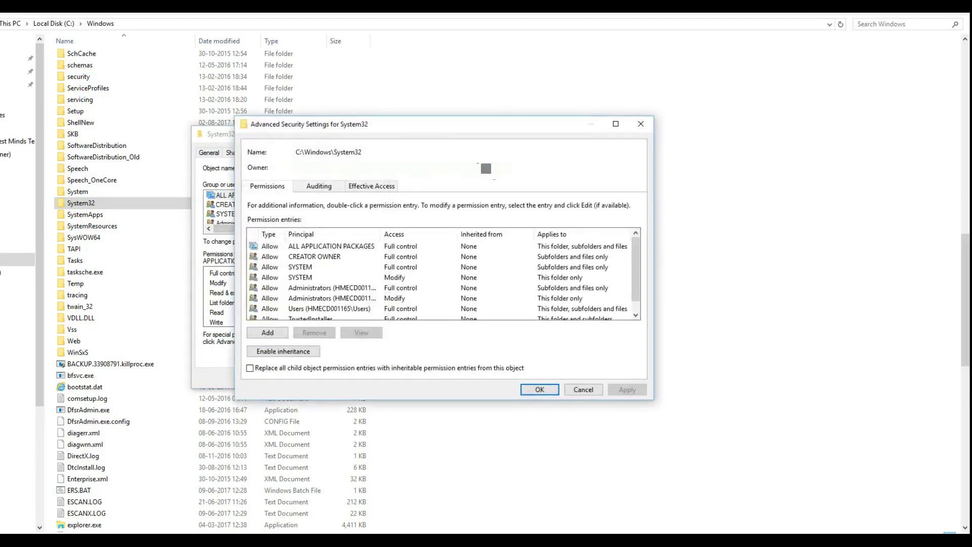
pyautogui.click(486, 168)
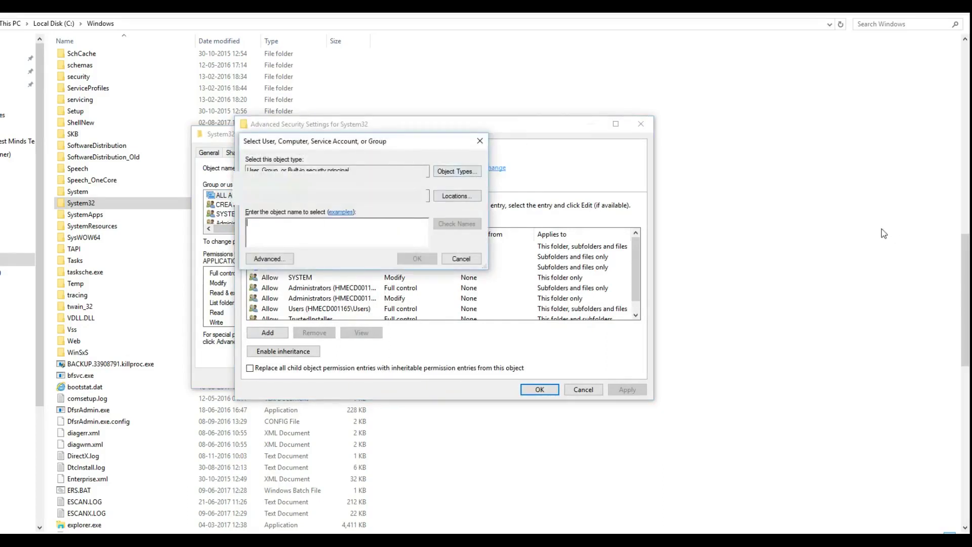
# - Open a new Notepad document, write the note "change the ownership to your current username give ok", and put the window out of view
pyautogui.press('super+r')
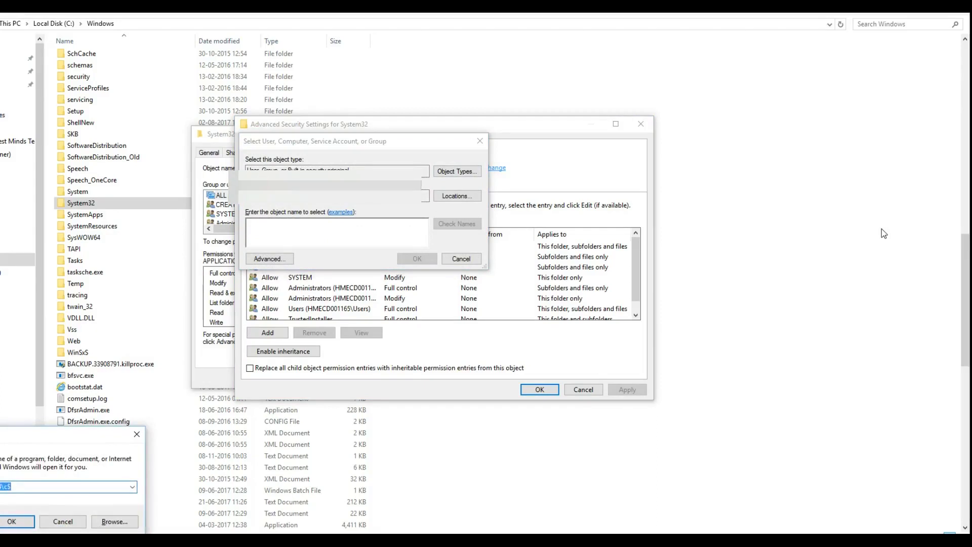
pyautogui.write('notepad')
pyautogui.press('Return')
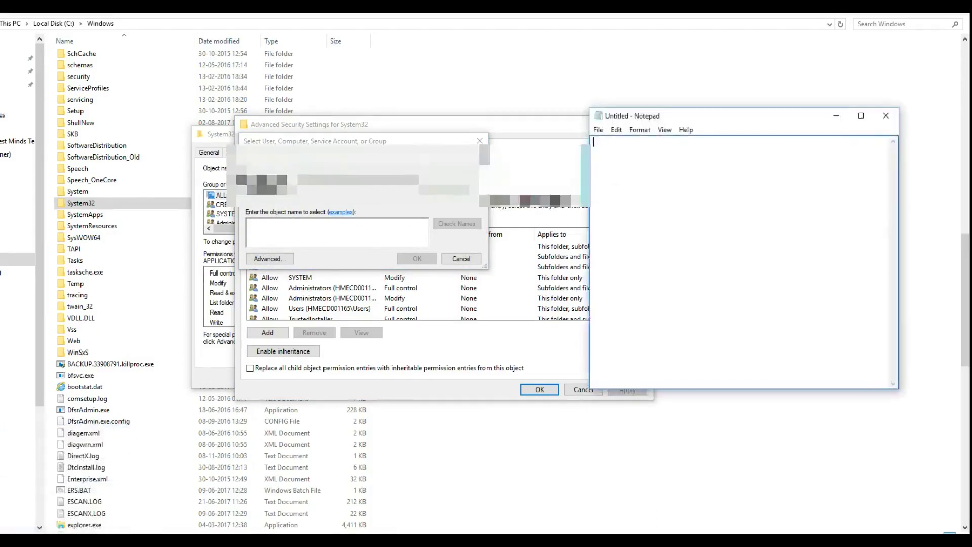
pyautogui.write('chang')
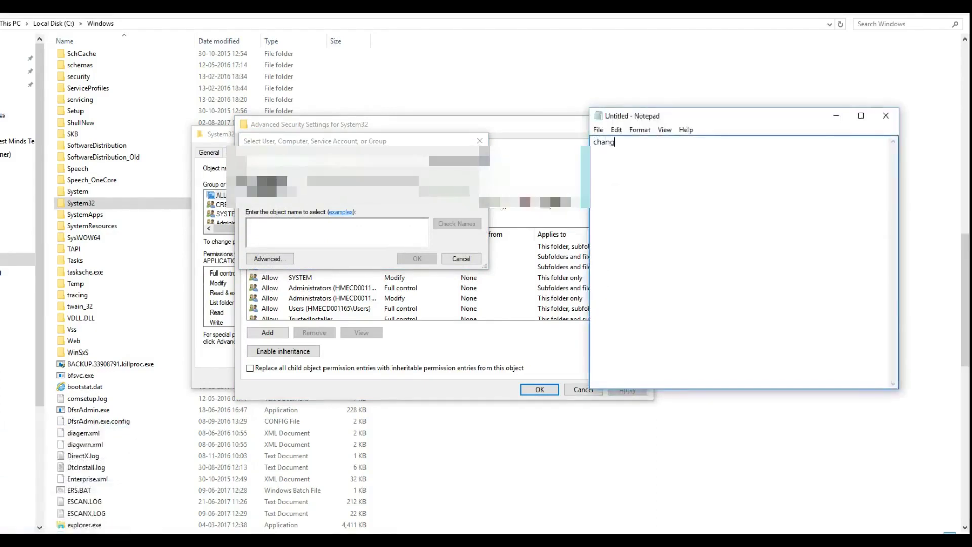
pyautogui.write('e the ')
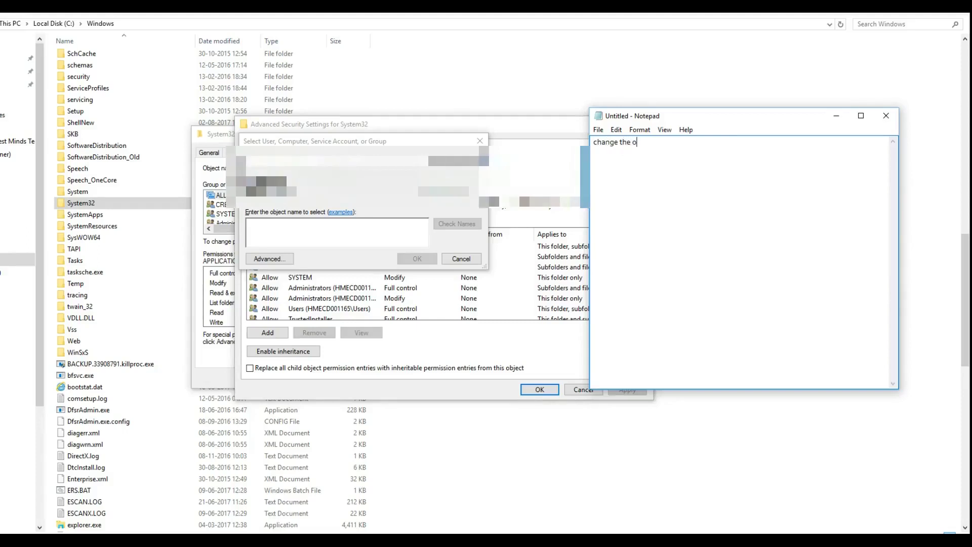
pyautogui.write('ownre')
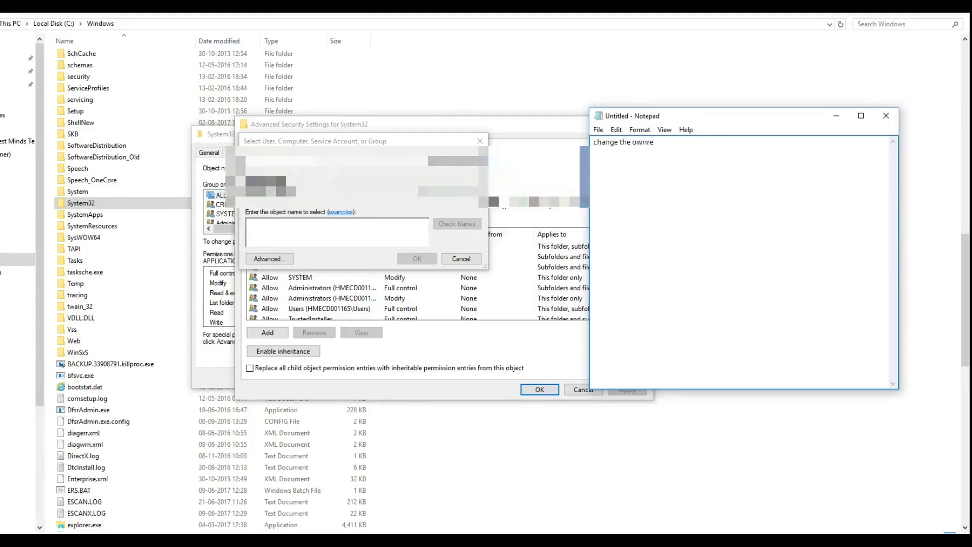
pyautogui.press('BackSpace')
pyautogui.press('BackSpace')
pyautogui.write('ers')
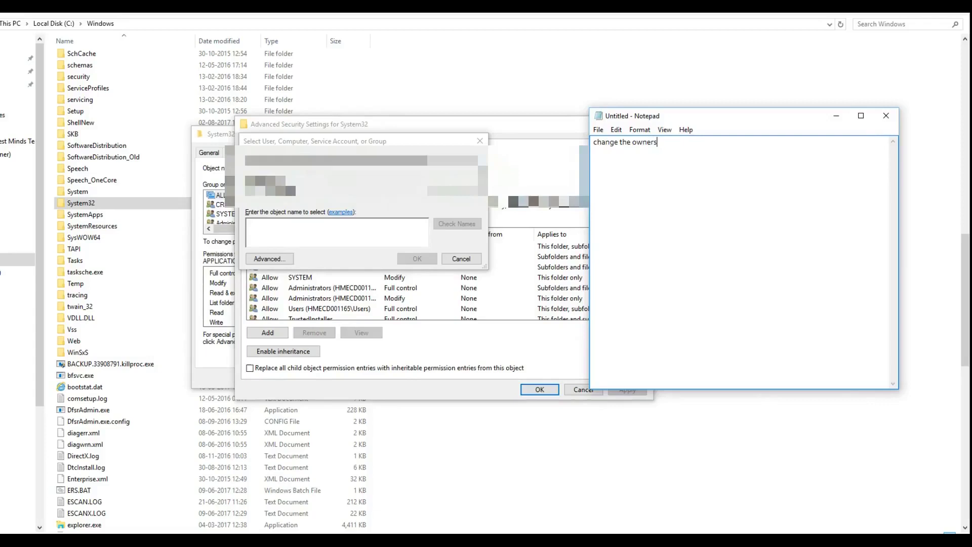
pyautogui.write('hip to ')
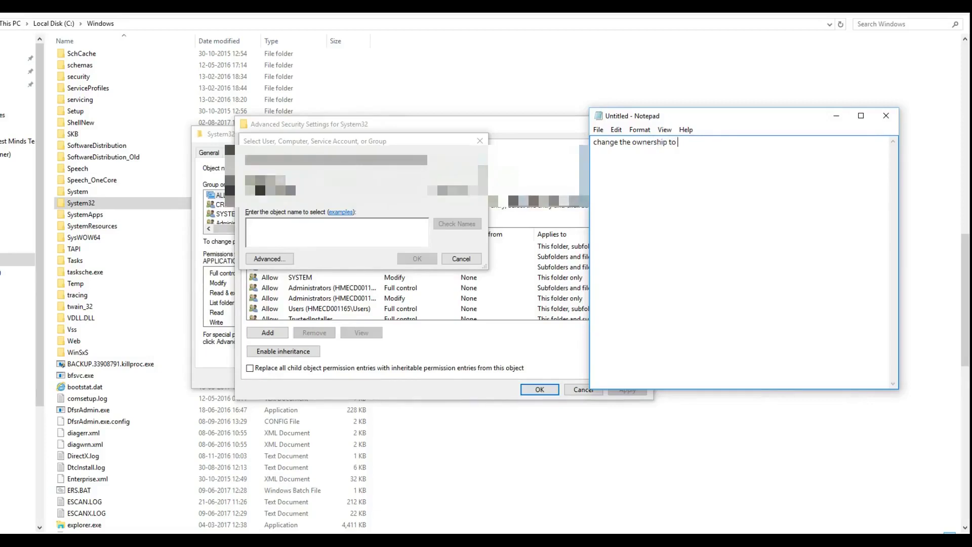
pyautogui.write('your ')
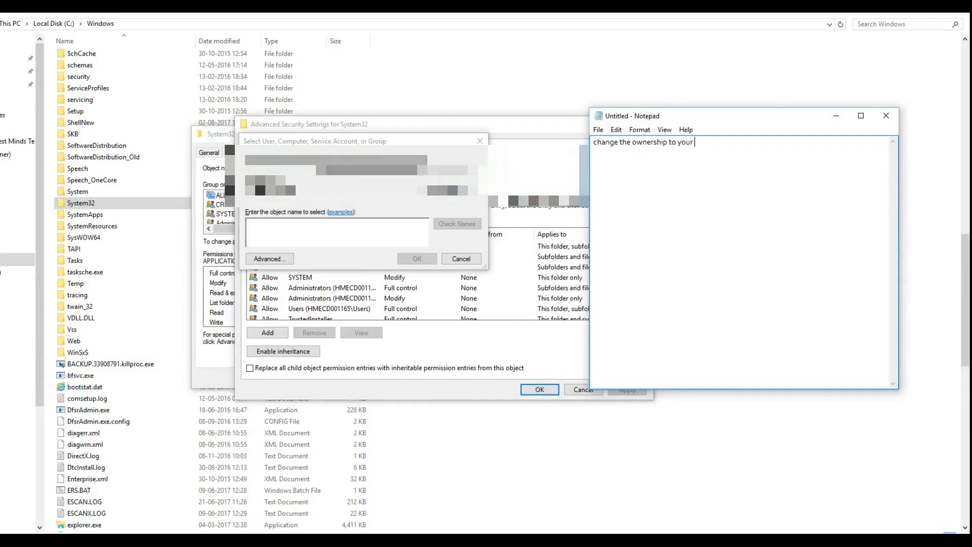
pyautogui.write('curre')
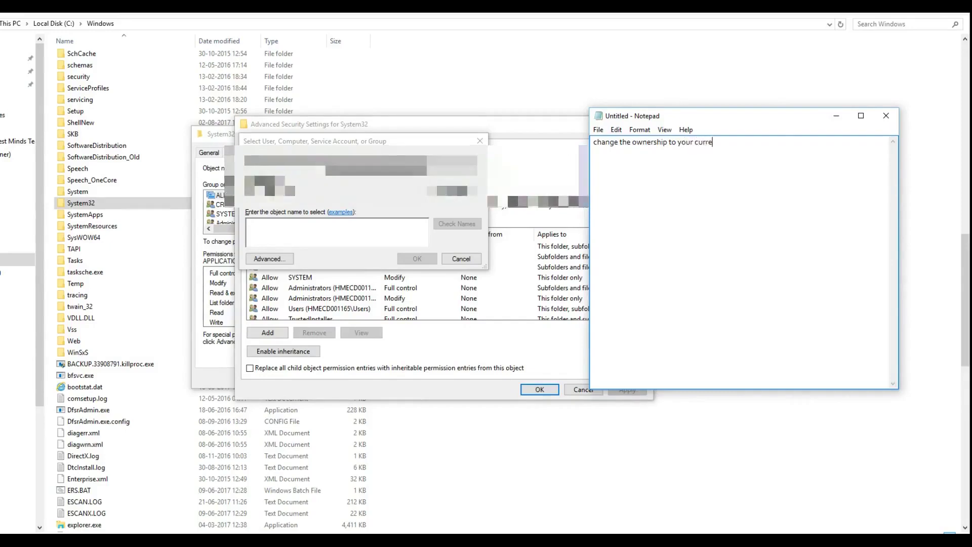
pyautogui.write('nt use')
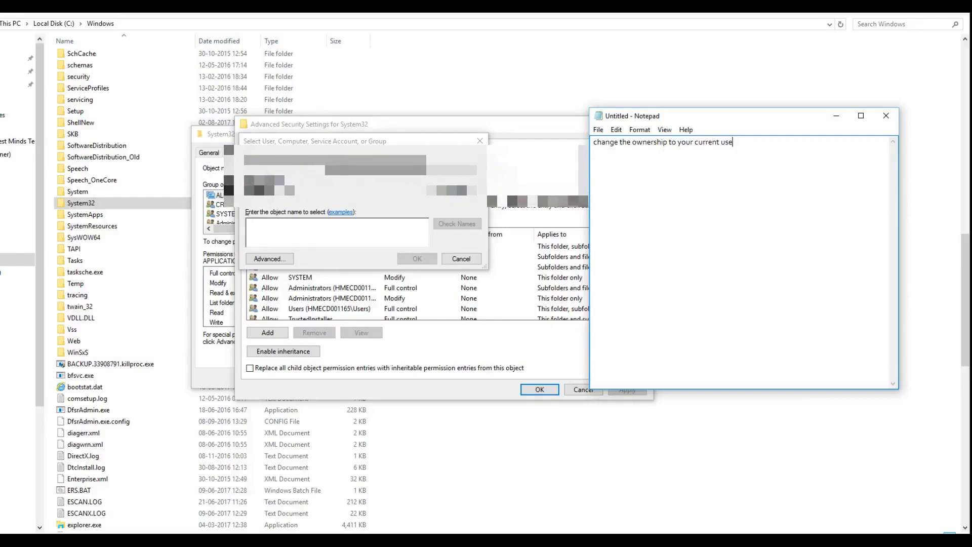
pyautogui.write('rname')
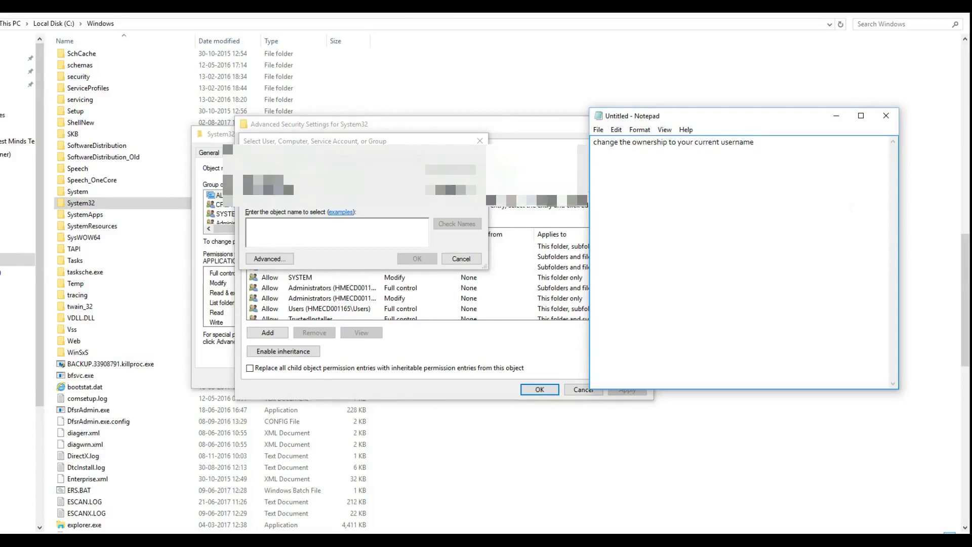
pyautogui.write(' giv')
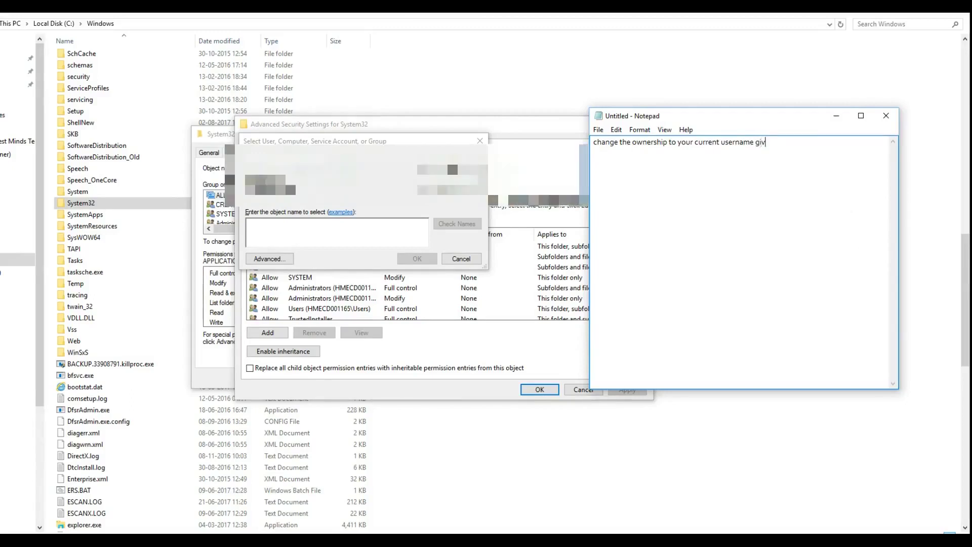
pyautogui.write('e ok')
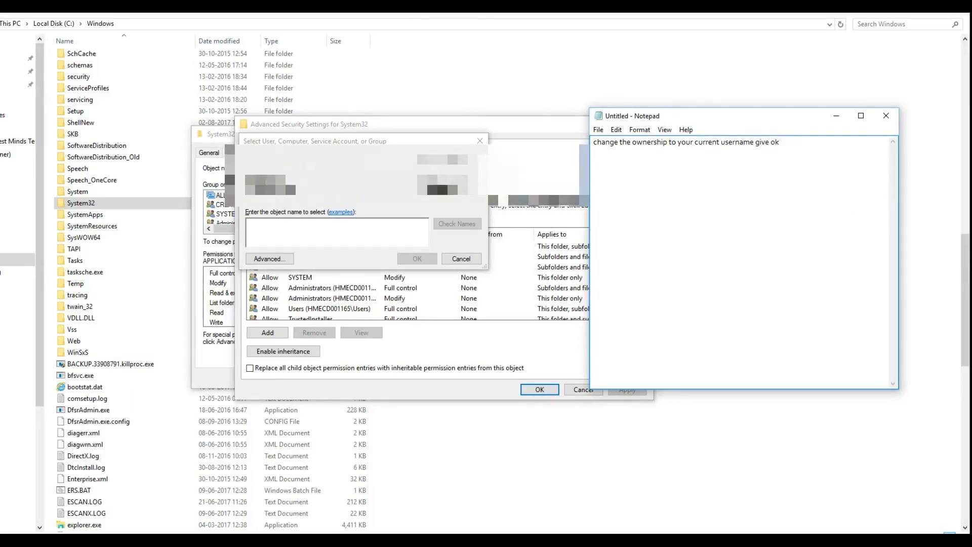
pyautogui.click(886, 115)
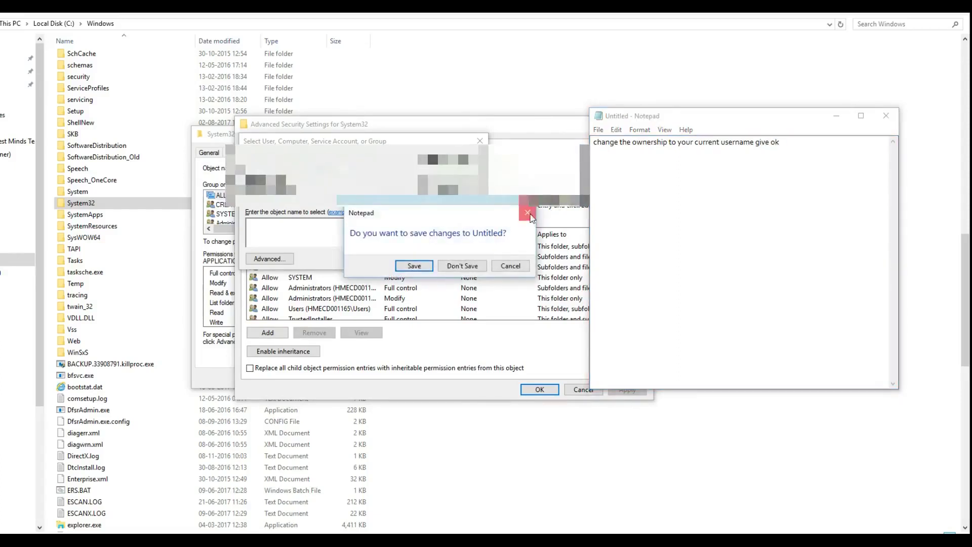
pyautogui.press('Escape')
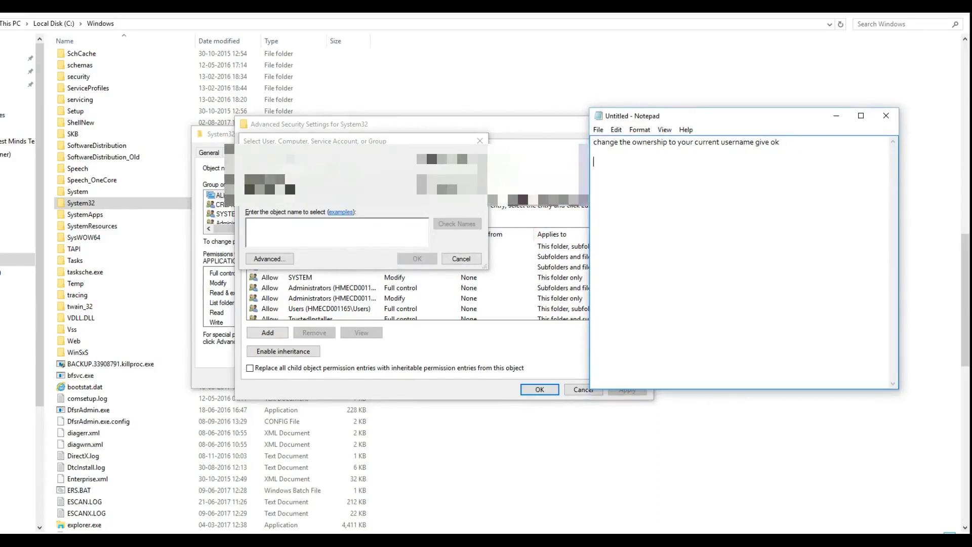
pyautogui.click(886, 116)
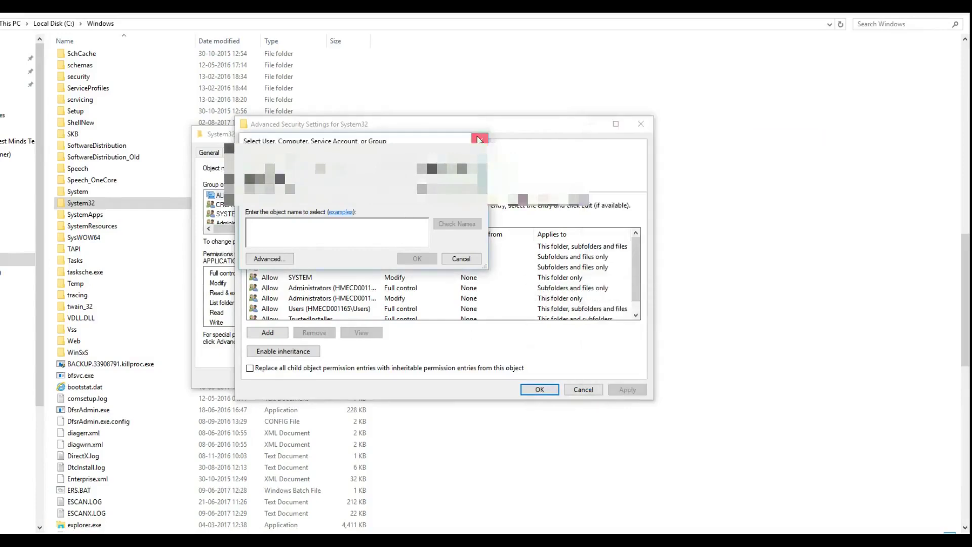
# - Dismiss the owner selection, advanced security settings and System32 properties without changing anything
pyautogui.press('Escape')
pyautogui.click(583, 389)
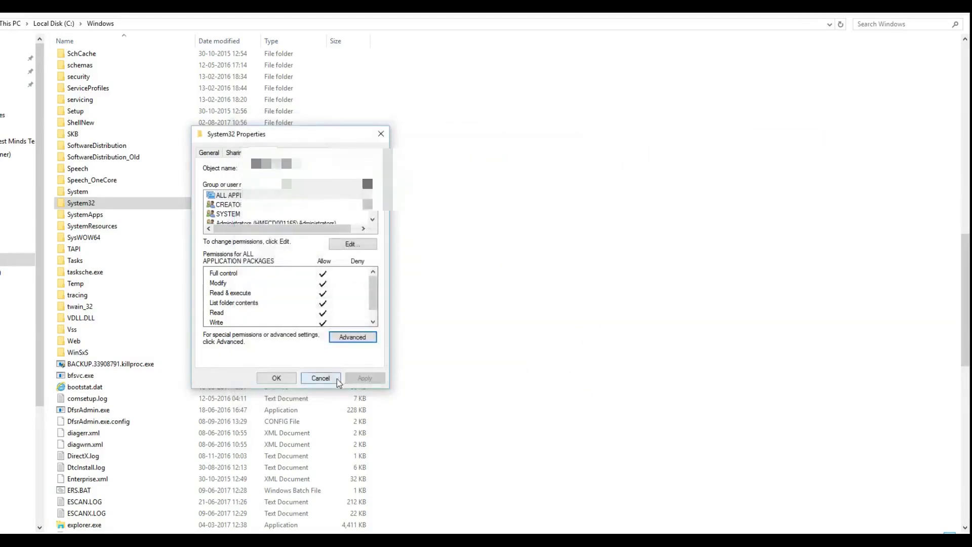
pyautogui.click(319, 379)
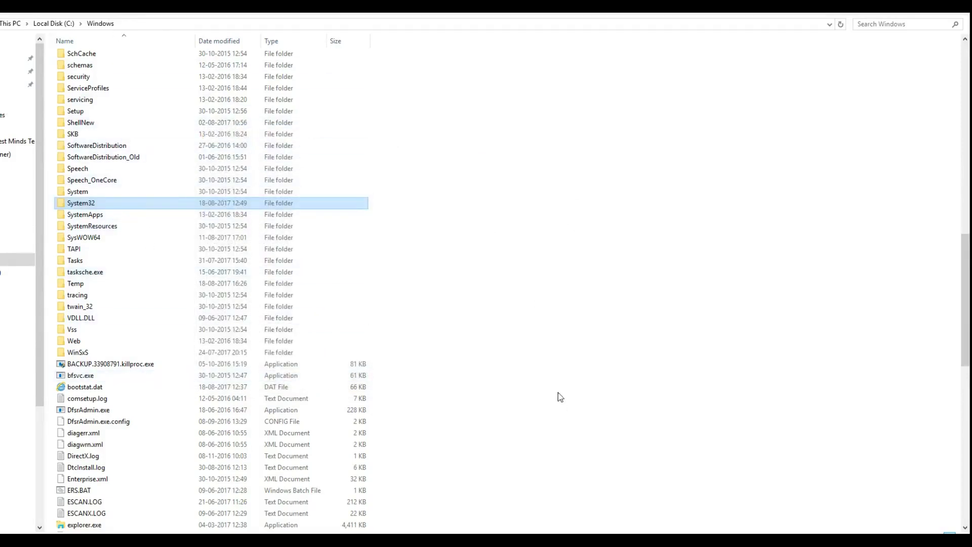
# - Return to the Notepad note and add the line "once it changed give full permissoins to users for system32 folder"
pyautogui.click(446, 540)
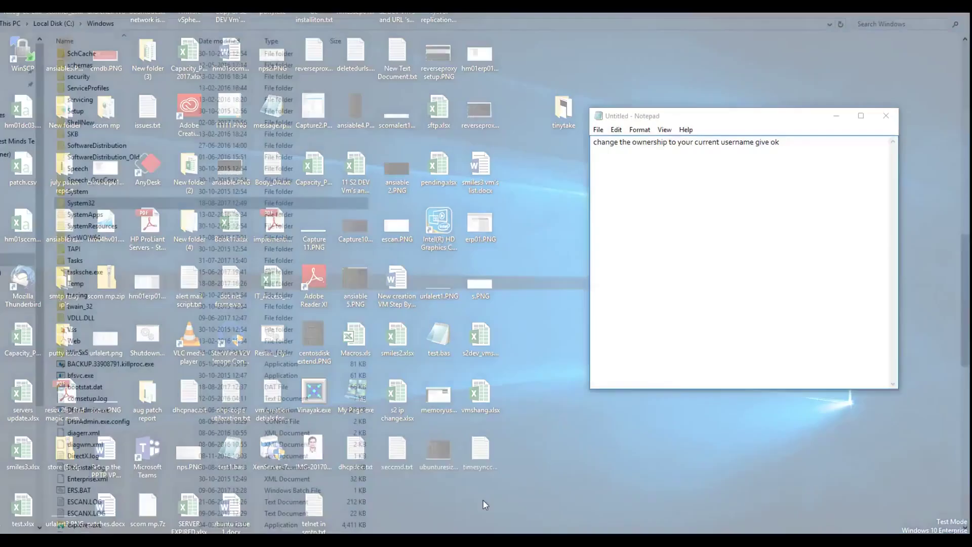
pyautogui.click(483, 500)
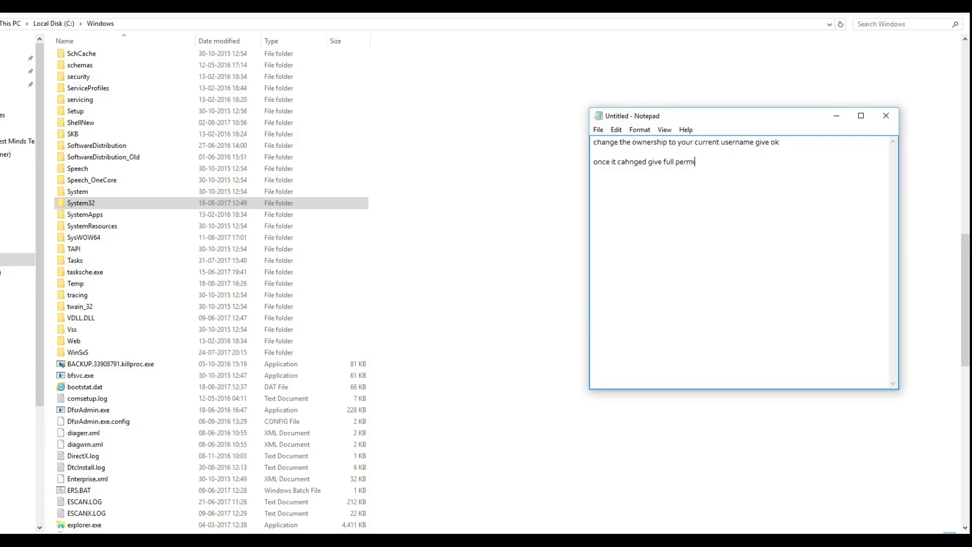
pyautogui.write('in')
pyautogui.press('BackSpace')
pyautogui.write('a')
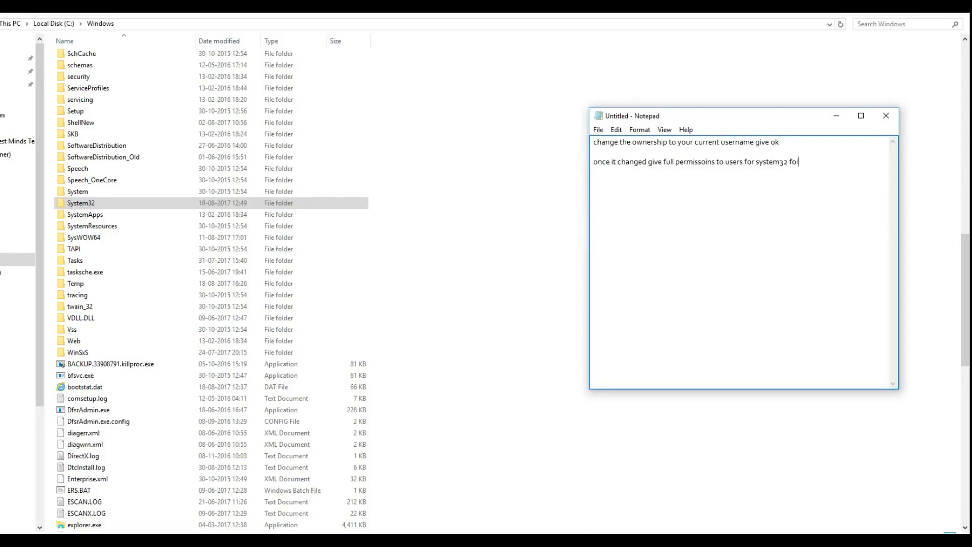
# - Review the Users group's permissions in System32's security properties, then close the properties
pyautogui.rightClick(90, 202)
pyautogui.click(133, 496)
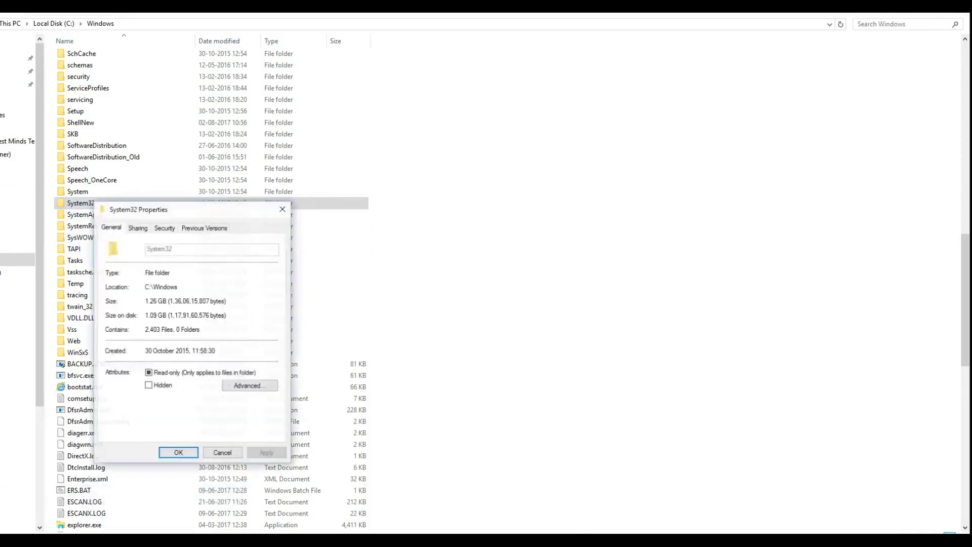
pyautogui.click(138, 227)
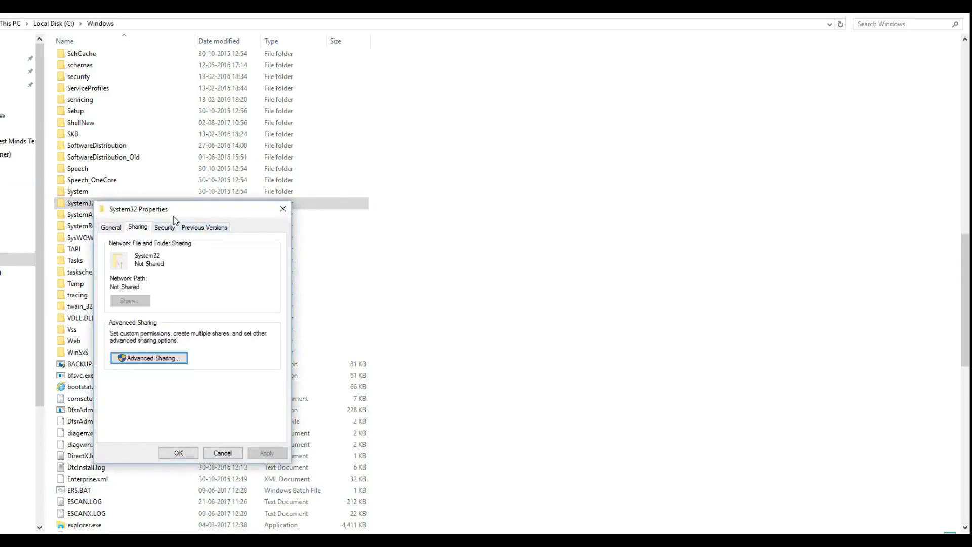
pyautogui.moveTo(178, 214); pyautogui.dragTo(327, 148)
pyautogui.click(314, 160)
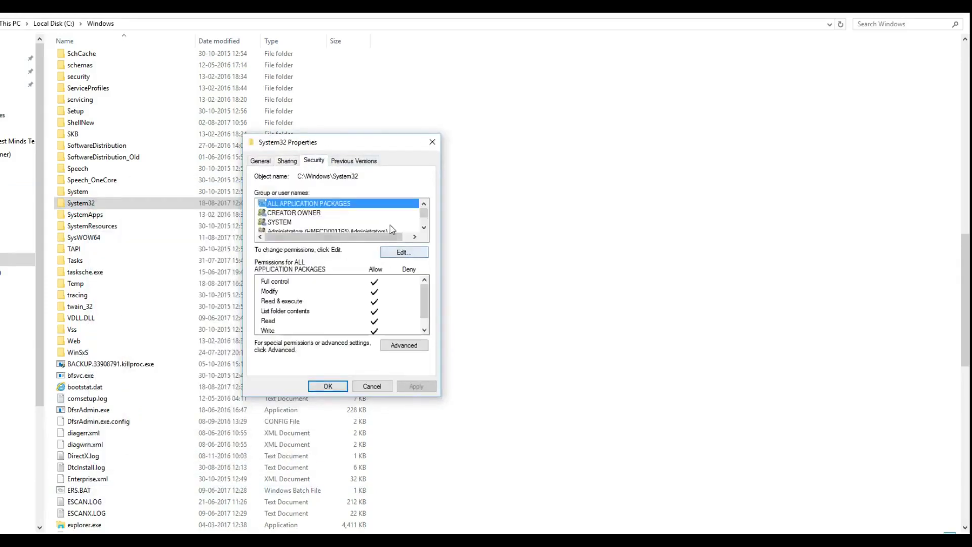
pyautogui.scroll(-1, 392, 232)
pyautogui.click(326, 214)
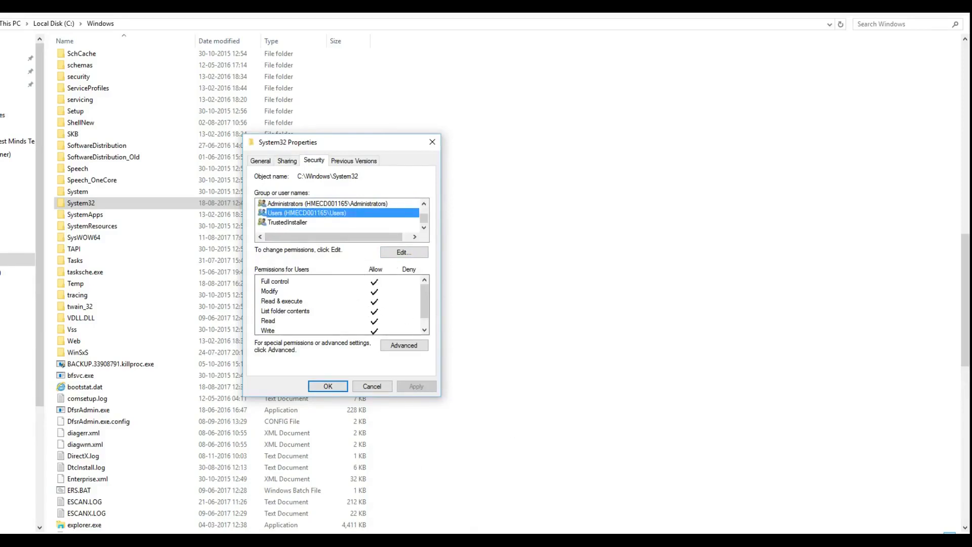
pyautogui.click(443, 541)
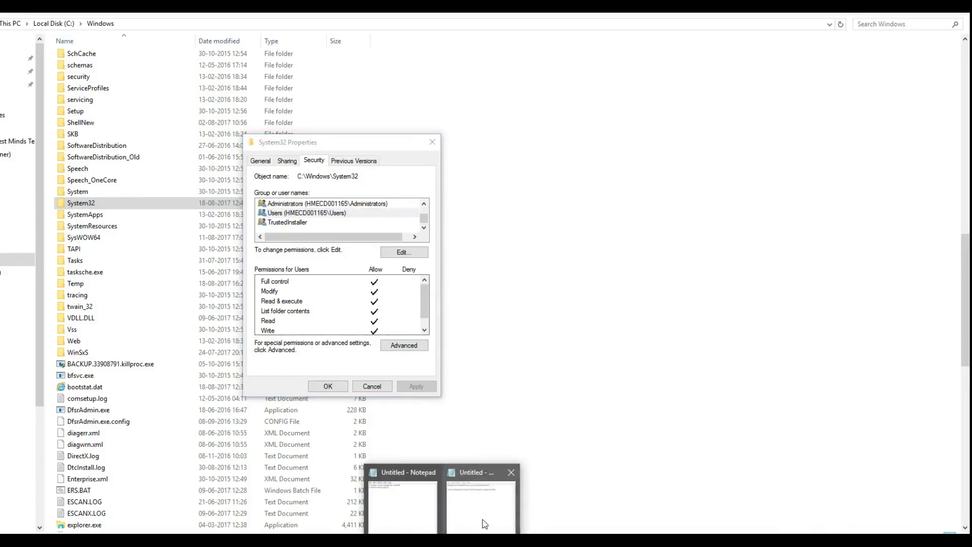
pyautogui.click(596, 400)
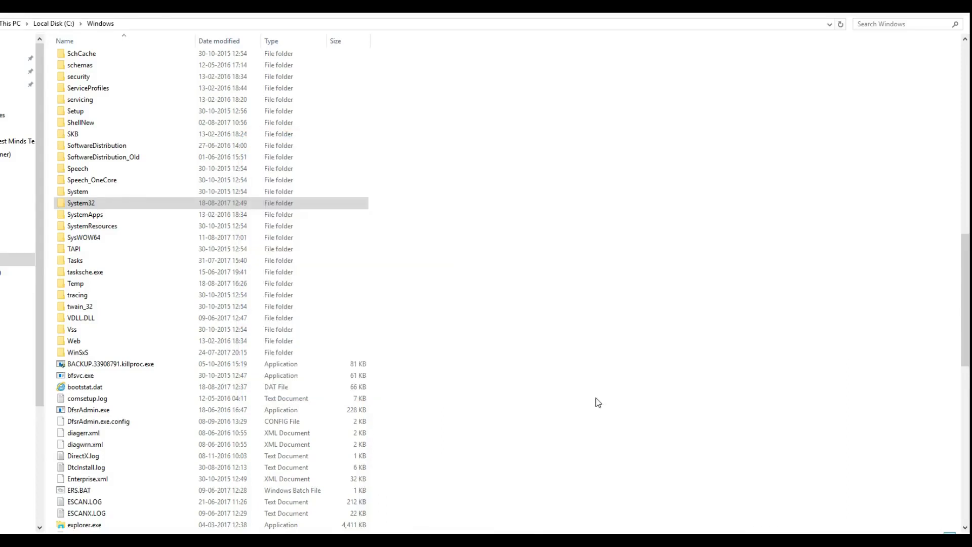
# - Open the local System32 folder and browse down through its files
pyautogui.doubleClick(113, 203)
pyautogui.scroll(-3, 509, 285)
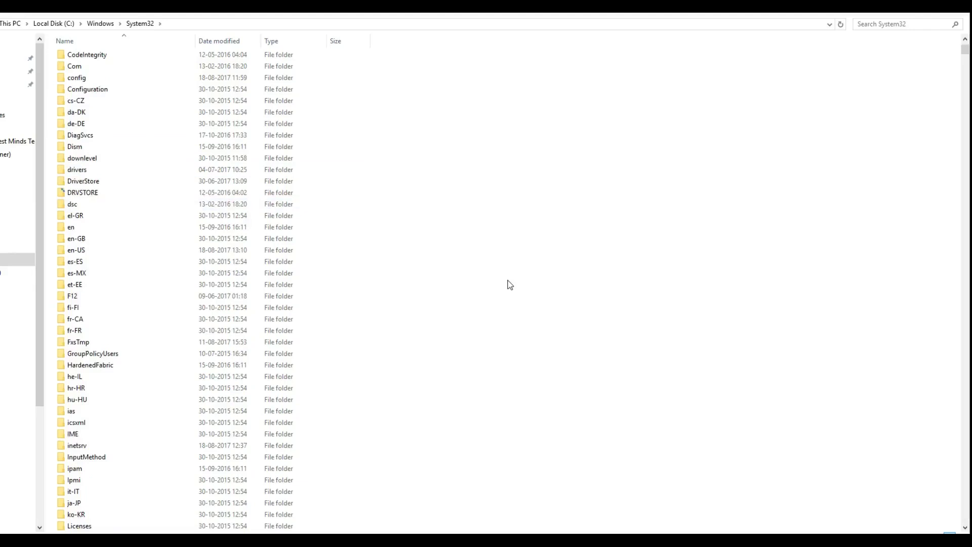
pyautogui.scroll(5, 510, 284)
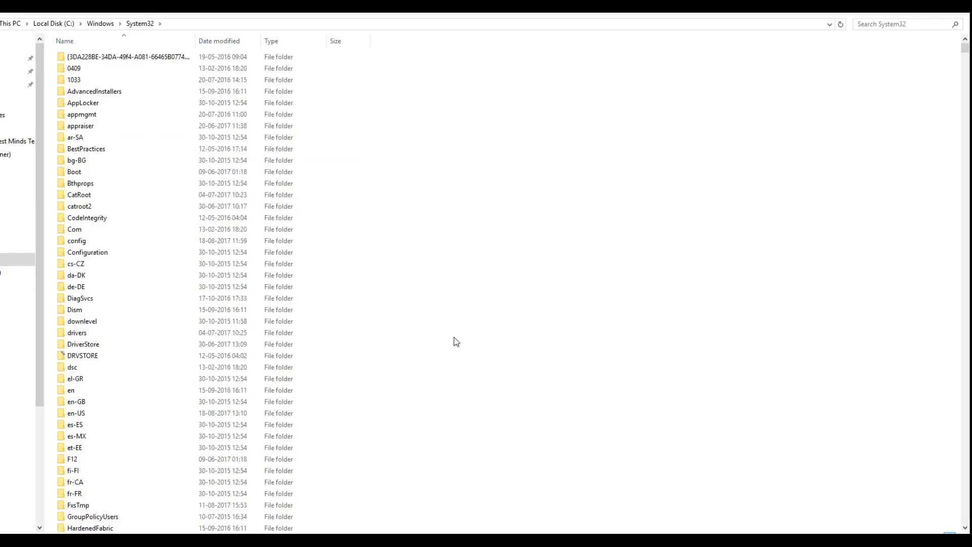
pyautogui.click(478, 506)
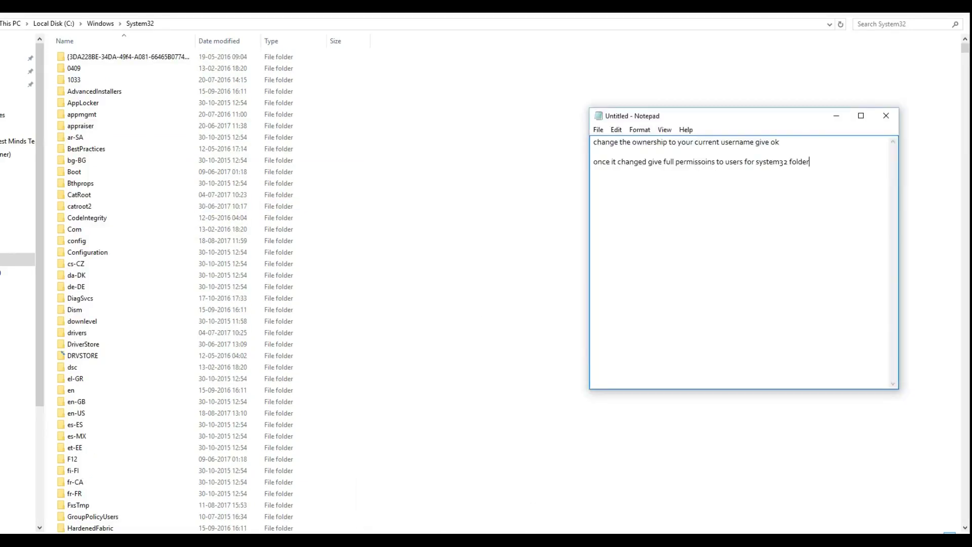
pyautogui.click(352, 378)
pyautogui.scroll(-15, 352, 378)
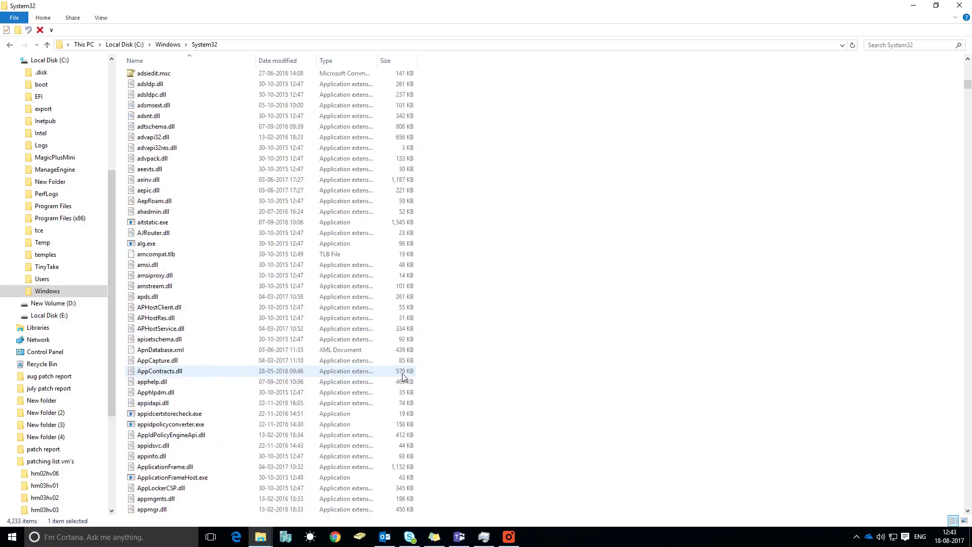
pyautogui.scroll(-6, 403, 376)
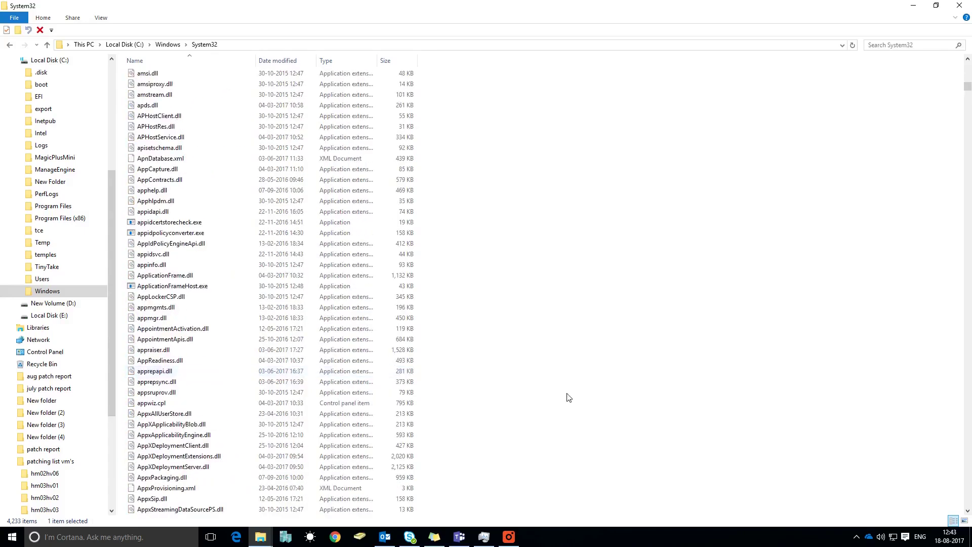
# - Select mprsnap.dll, rasuser.dll and rtrfiltr.dll in C:\Temp\RSAT for copying, and return to the System32 folder window
pyautogui.click(265, 539)
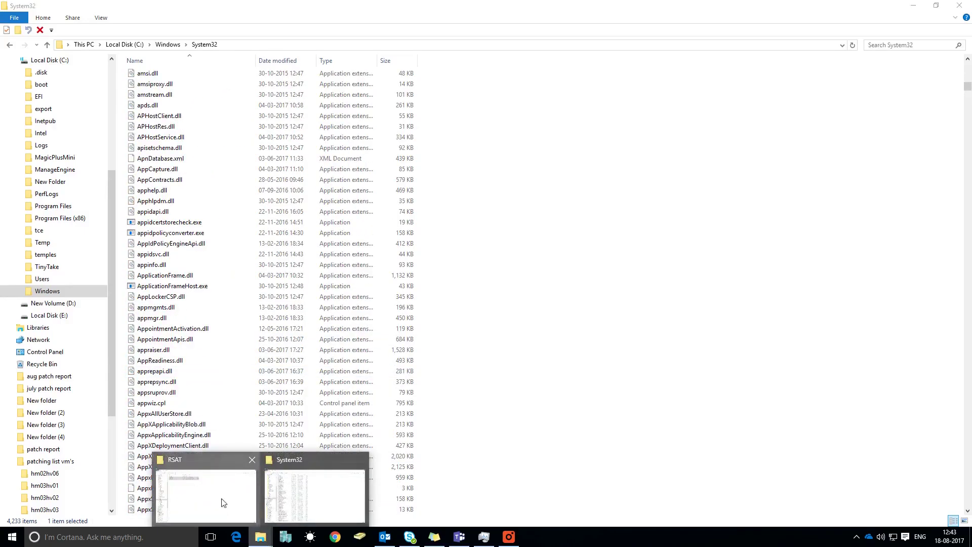
pyautogui.click(222, 501)
pyautogui.moveTo(174, 104)
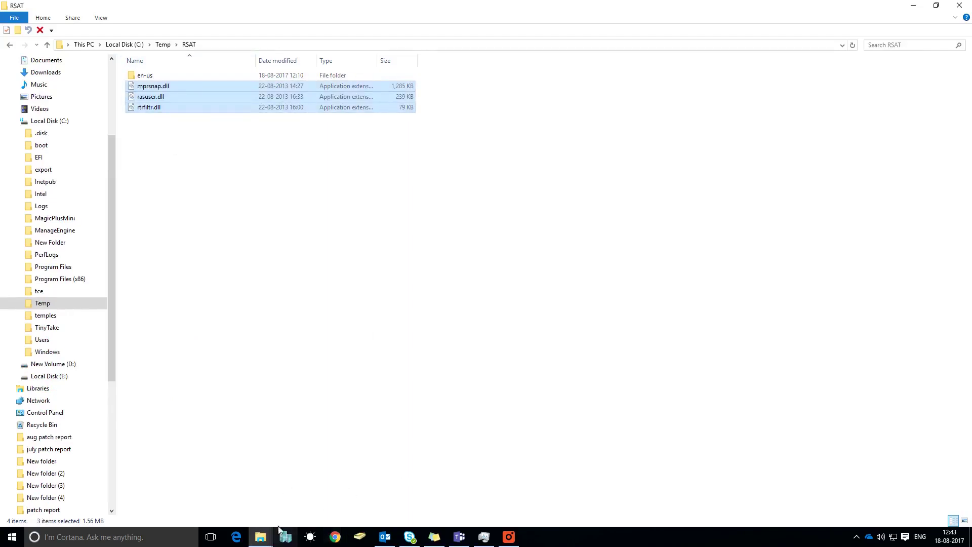
pyautogui.click(260, 537)
pyautogui.click(311, 507)
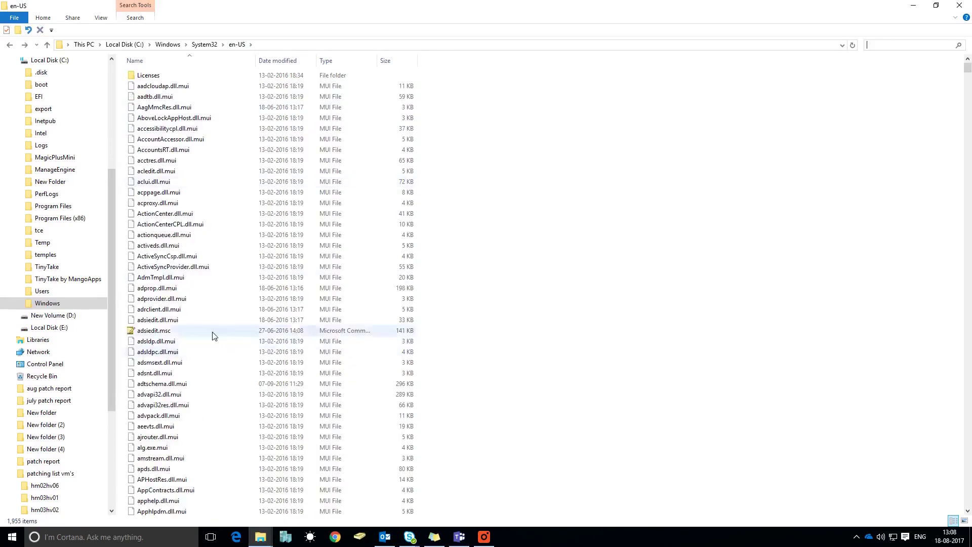
# - Open the security properties of the en-US folder inside System32
pyautogui.click(209, 44)
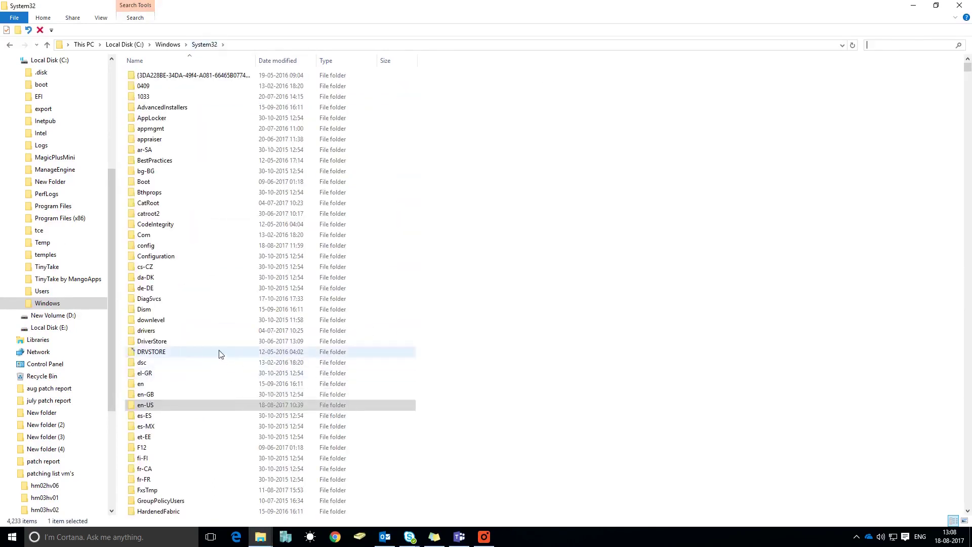
pyautogui.scroll(-5, 209, 412)
pyautogui.rightClick(170, 257)
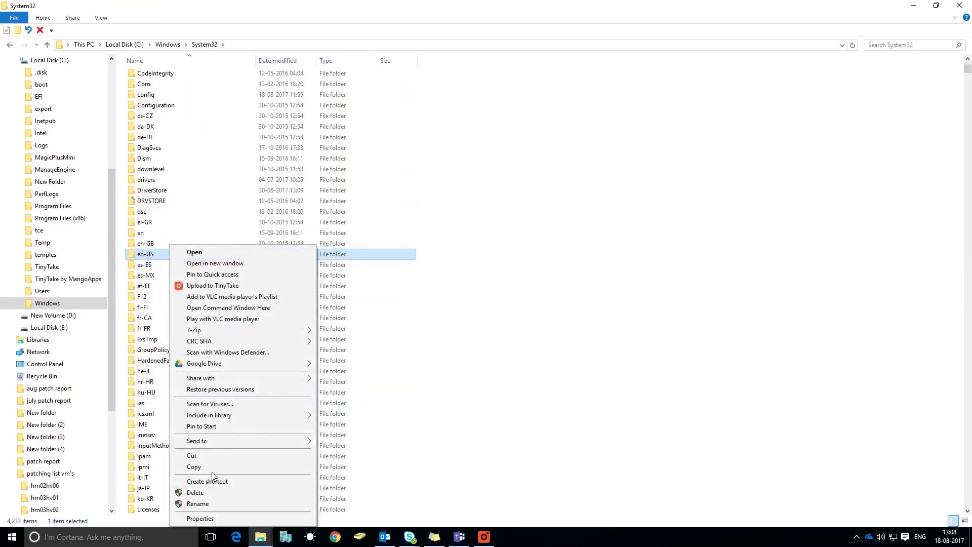
pyautogui.click(215, 518)
pyautogui.moveTo(251, 252); pyautogui.dragTo(470, 93)
pyautogui.click(459, 112)
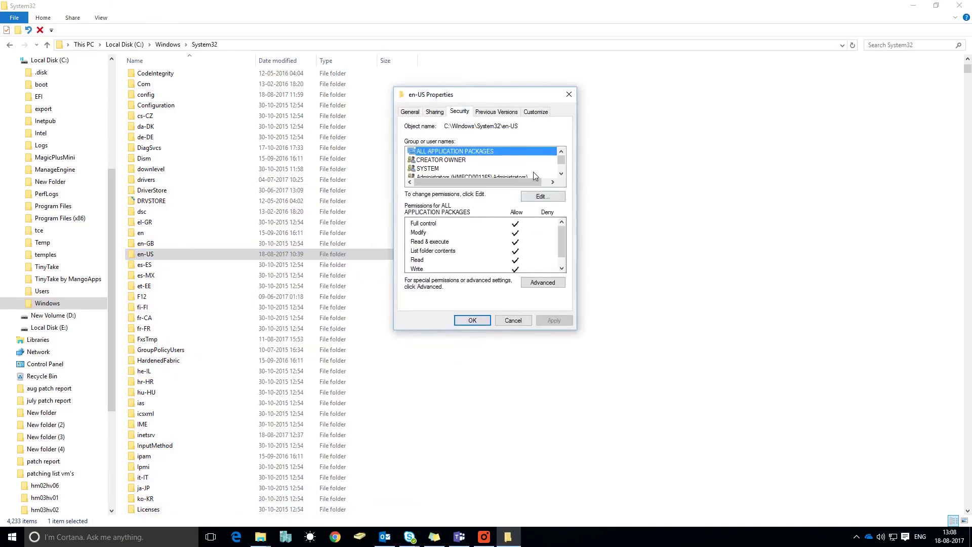
# - Allow the Users group Full control of the en-US folder and accept the system folder permission change
pyautogui.scroll(-1, 468, 162)
pyautogui.click(467, 160)
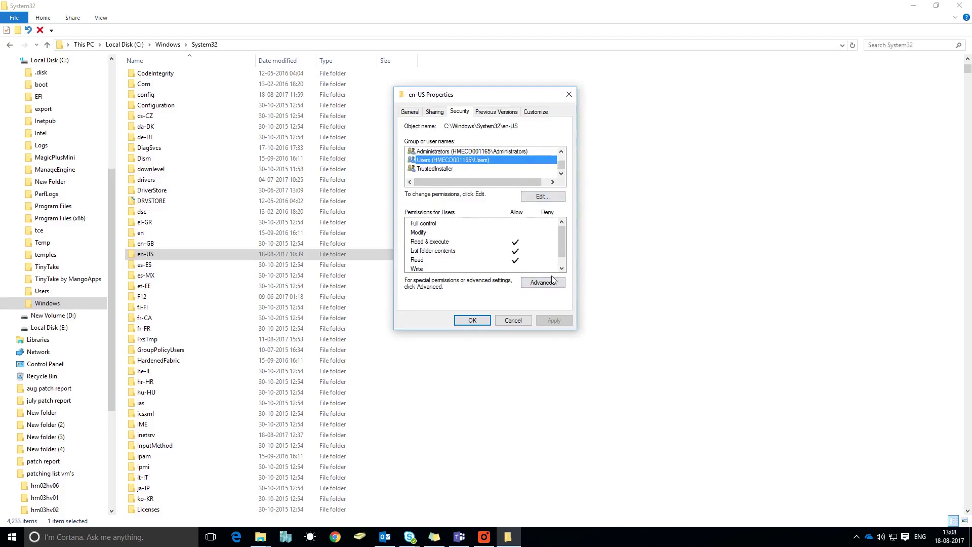
pyautogui.click(473, 151)
pyautogui.click(476, 160)
pyautogui.click(545, 197)
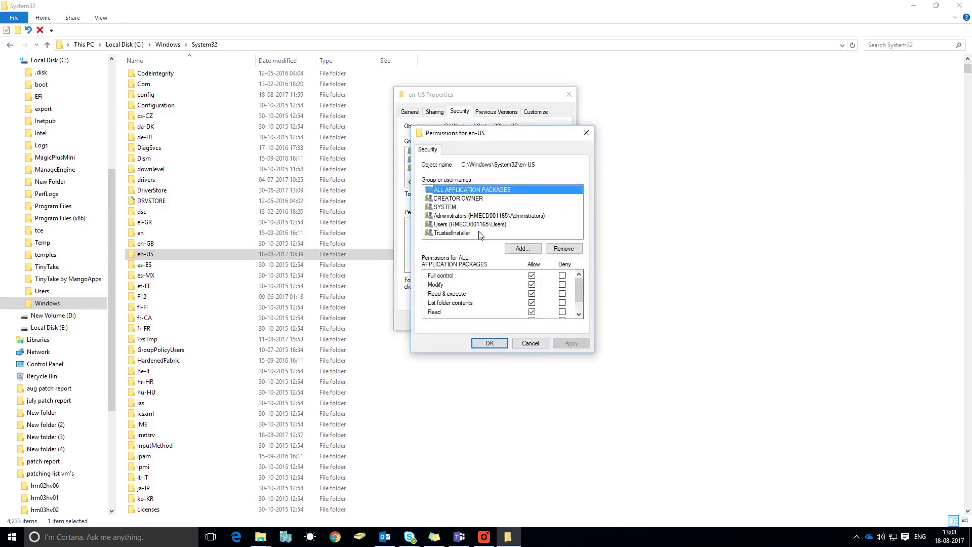
pyautogui.click(471, 225)
pyautogui.click(531, 276)
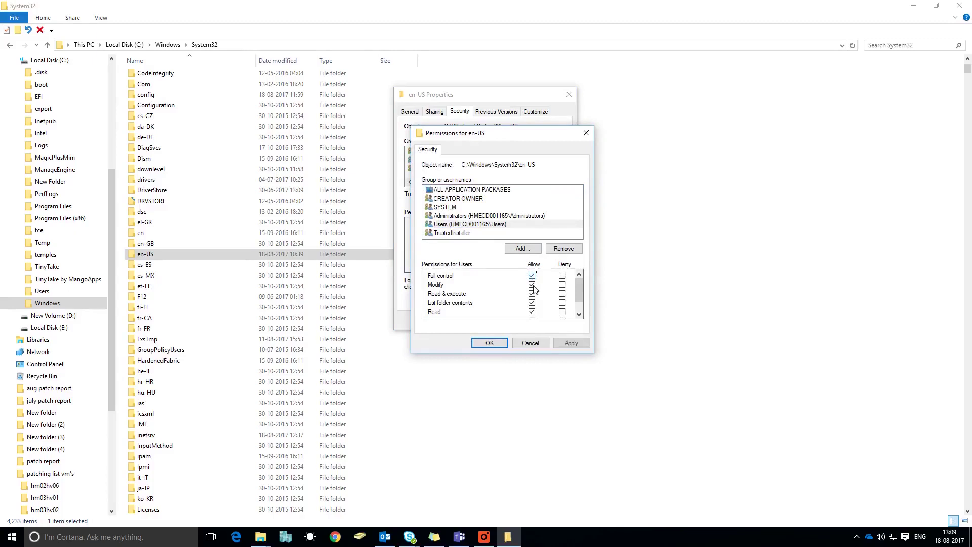
pyautogui.click(569, 343)
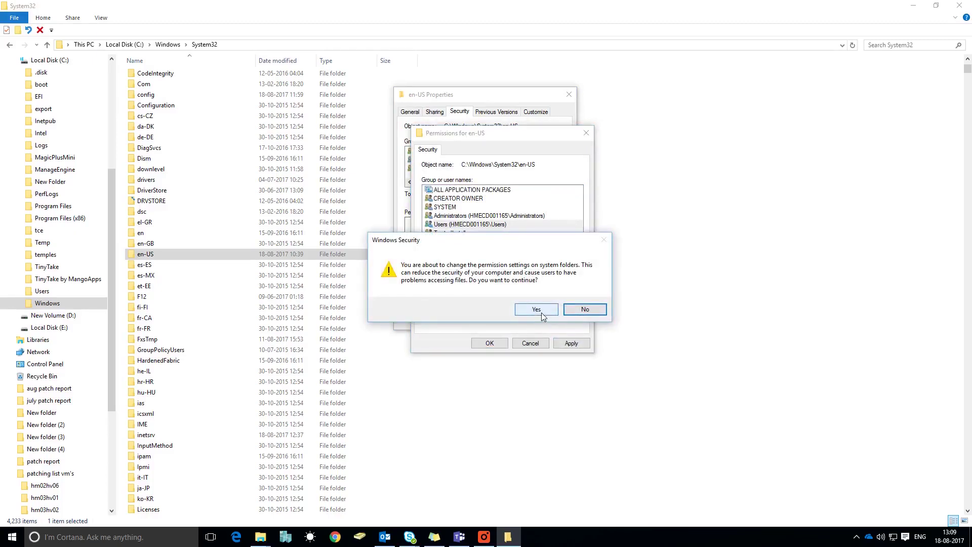
pyautogui.click(536, 309)
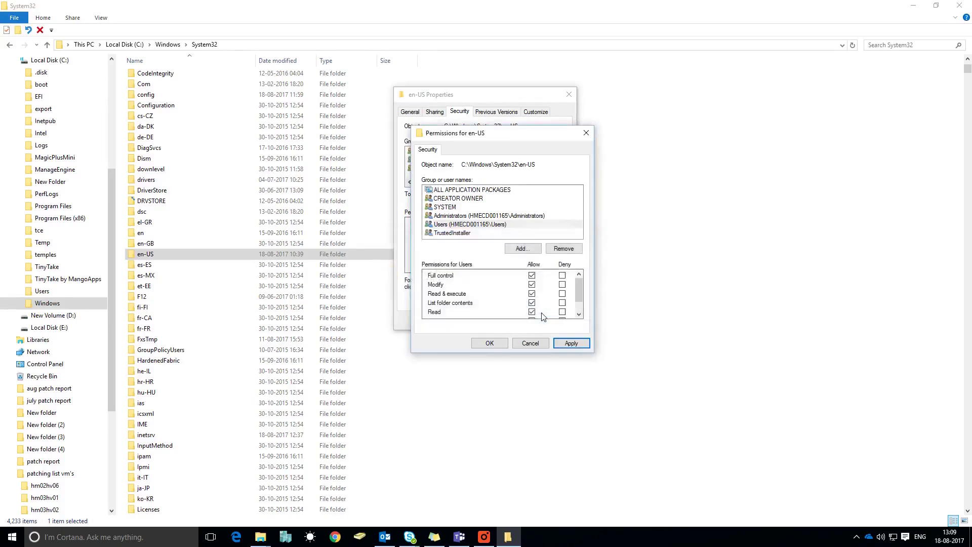
pyautogui.click(496, 348)
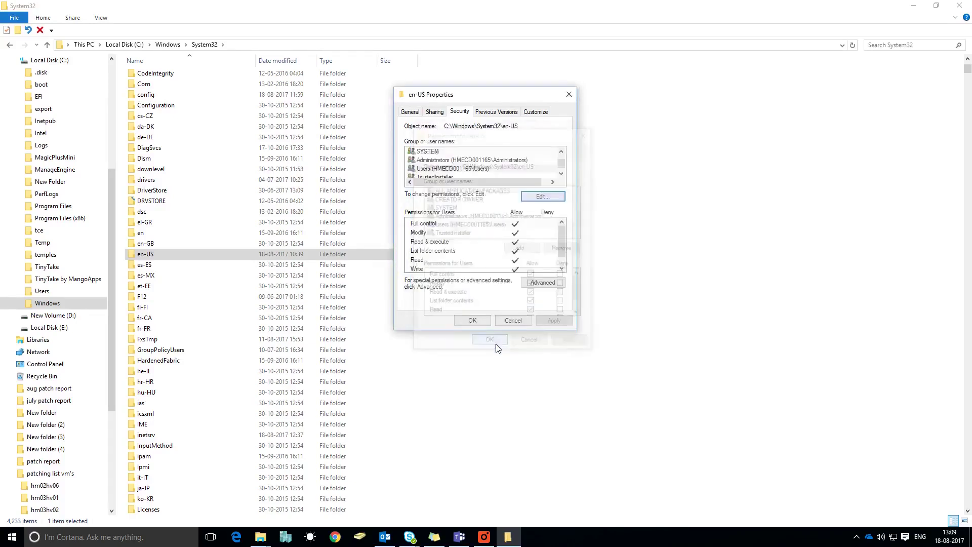
# - Review the listed groups' permissions on the en-US folder, then close its properties
pyautogui.click(475, 160)
pyautogui.click(475, 175)
pyautogui.click(469, 160)
pyautogui.click(473, 319)
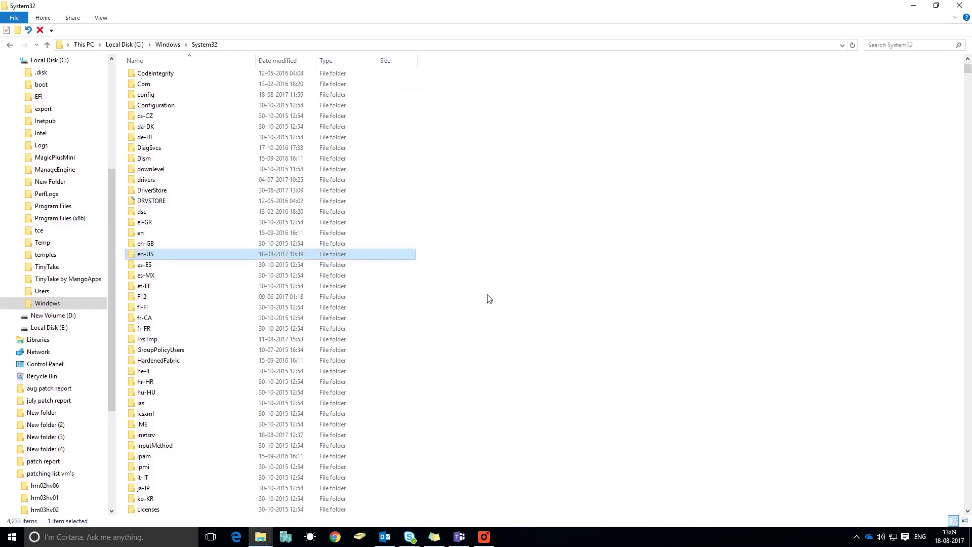
# - Search System32\en-US for "rasu", delete rasuser.dll.mui and refresh the results
pyautogui.doubleClick(205, 255)
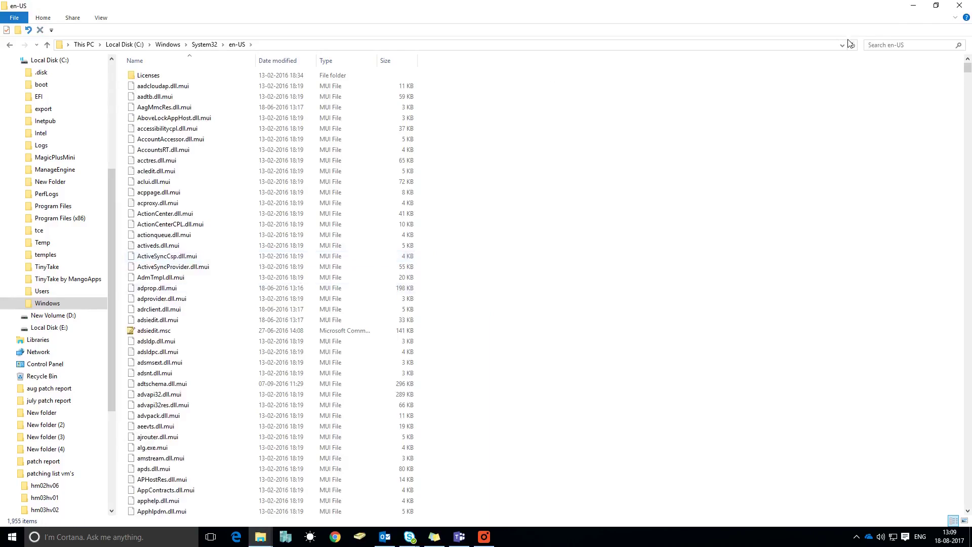
pyautogui.click(886, 45)
pyautogui.write('rasu')
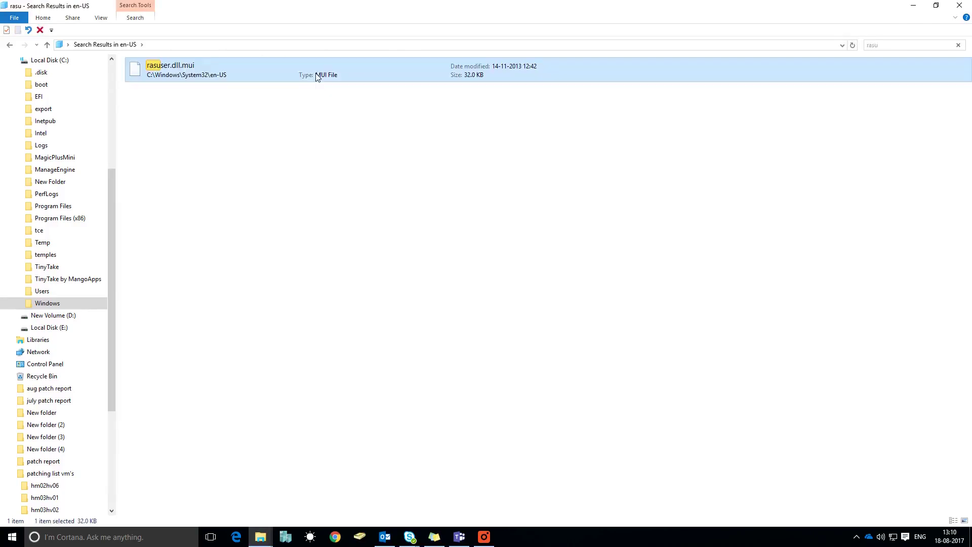
pyautogui.rightClick(316, 74)
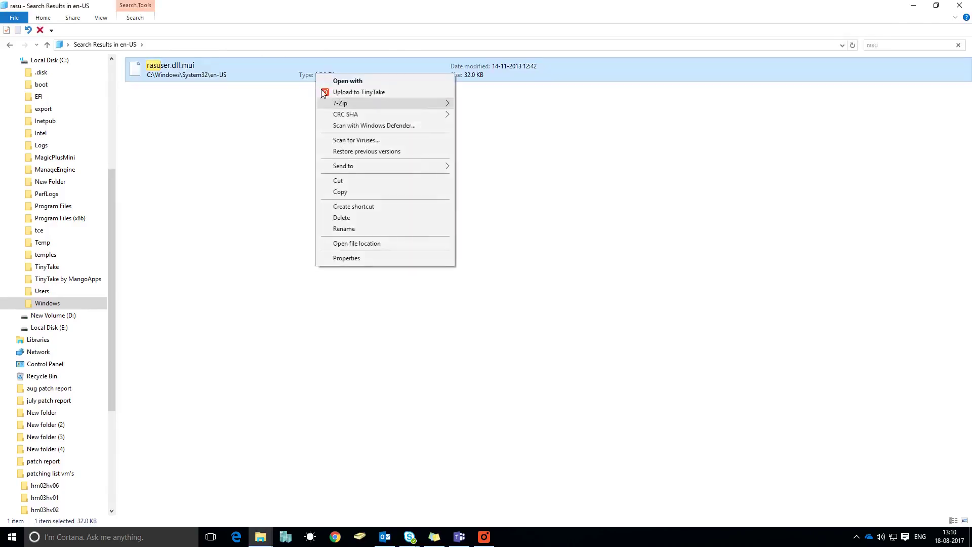
pyautogui.click(360, 221)
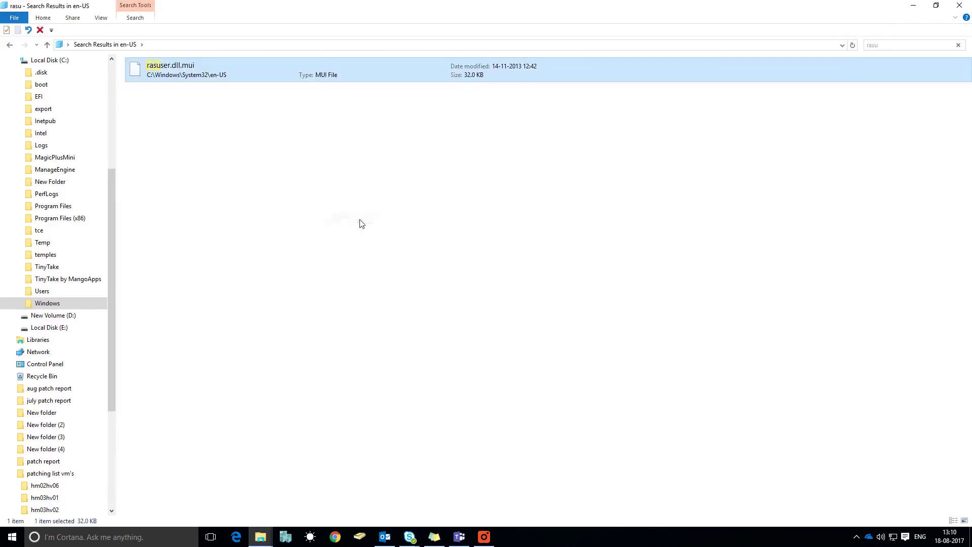
pyautogui.click(852, 45)
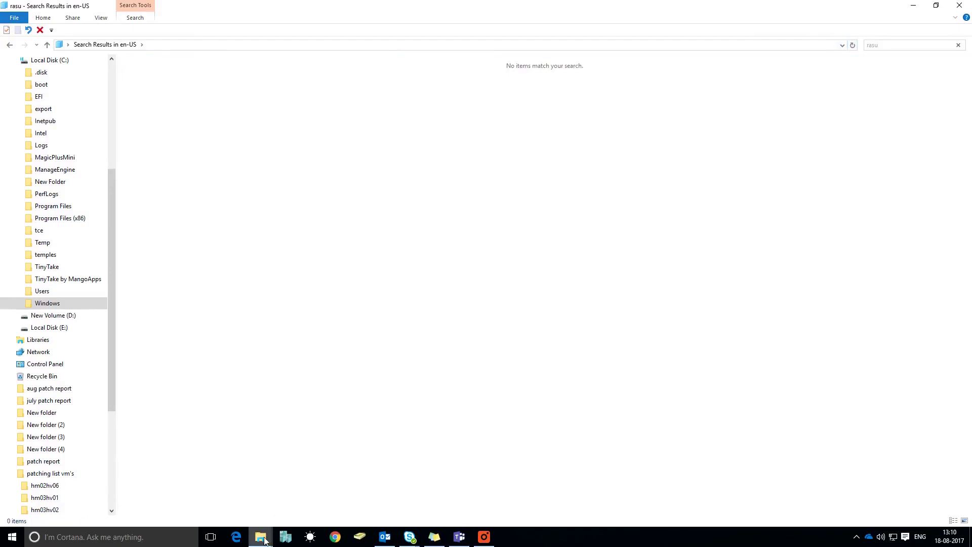
# - Search System32\en-US for "rtrfi", delete rtrfiltr.dll.mui and clear the search
pyautogui.click(182, 478)
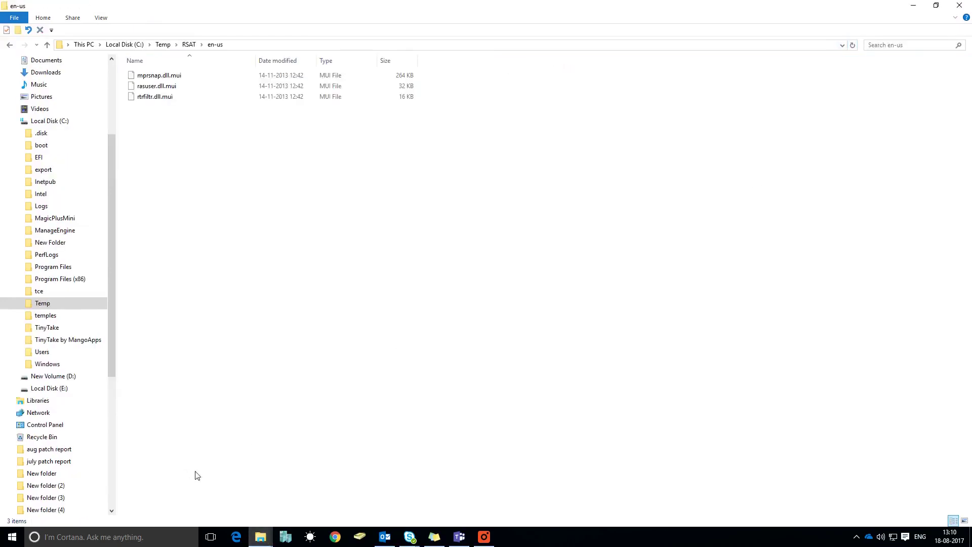
pyautogui.click(260, 536)
pyautogui.click(285, 511)
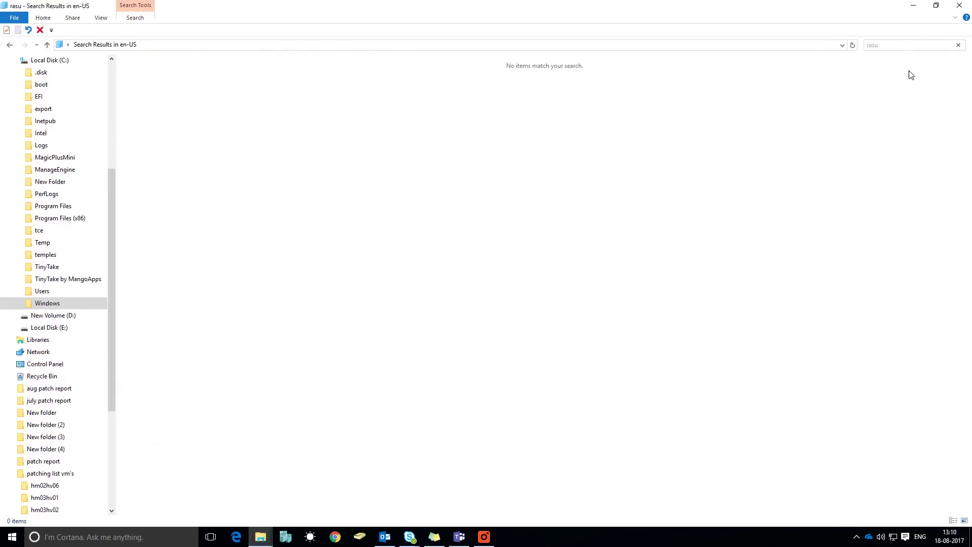
pyautogui.click(891, 45)
pyautogui.write('rtrfi')
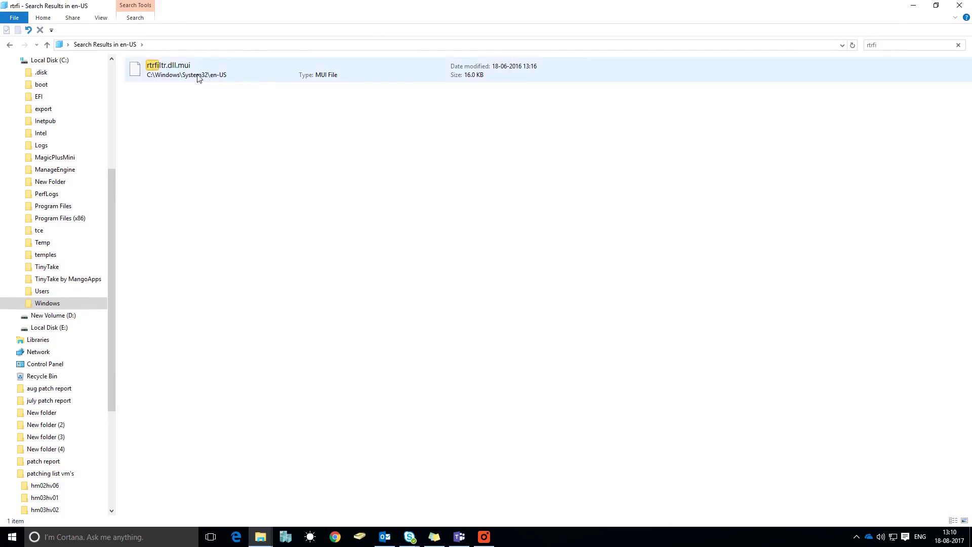
pyautogui.rightClick(198, 77)
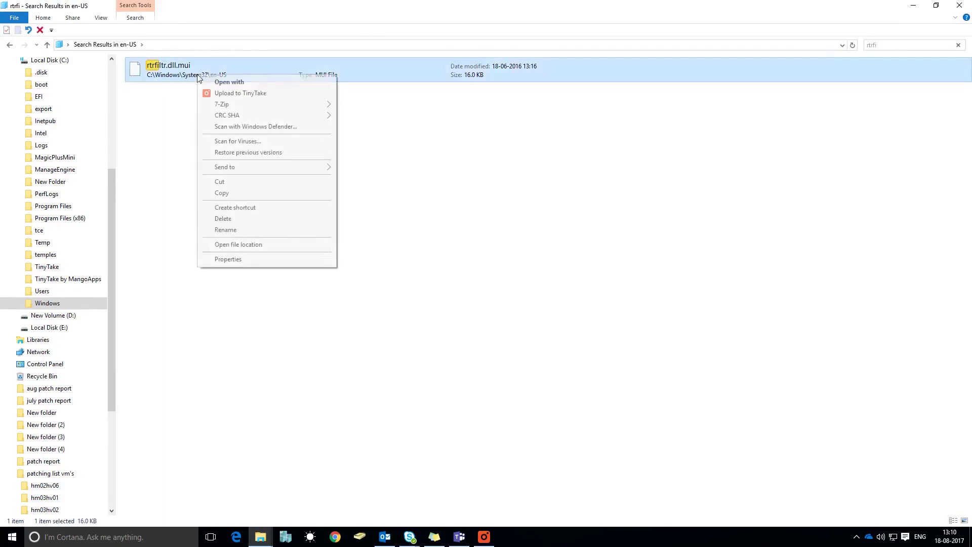
pyautogui.click(222, 219)
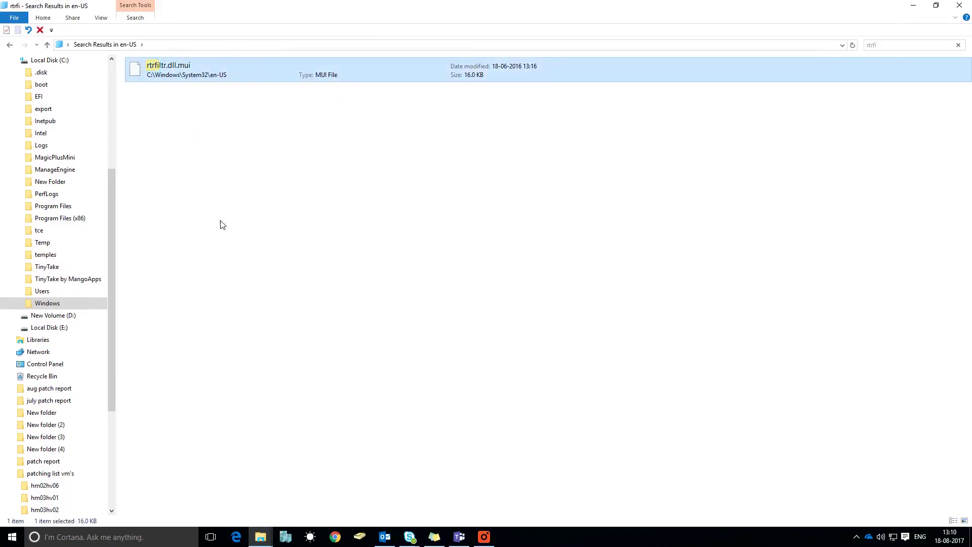
pyautogui.click(853, 45)
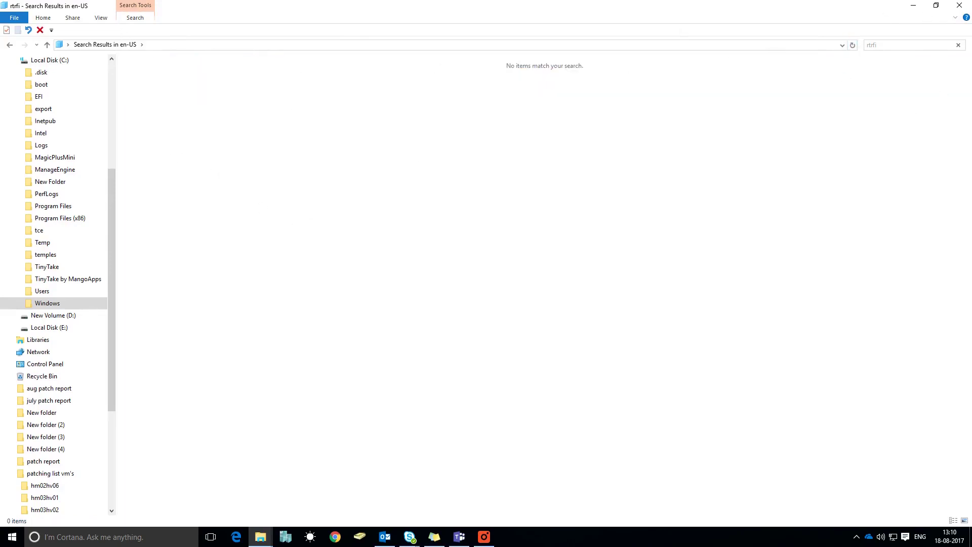
pyautogui.click(958, 44)
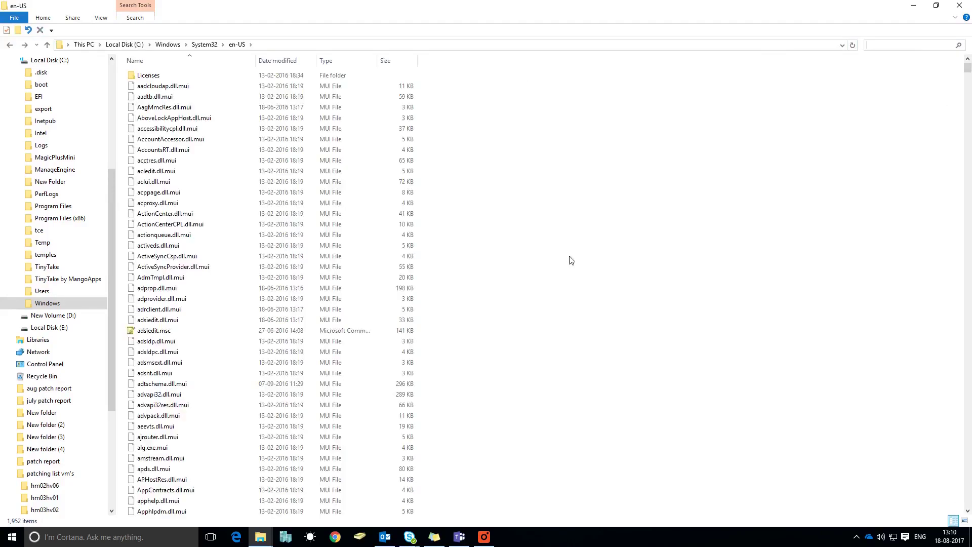
# - Copy the mprsnap, rasuser and rtrfiltr MUI files from C:\Temp\RSAT\en-us into System32\en-US and refresh the folder
pyautogui.moveTo(260, 535)
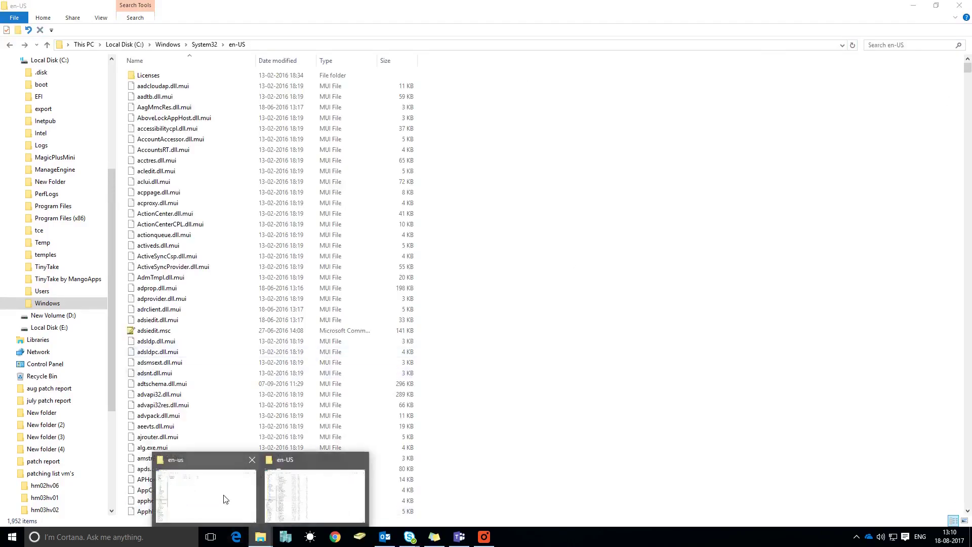
pyautogui.click(228, 476)
pyautogui.moveTo(183, 144); pyautogui.dragTo(143, 73)
pyautogui.click(259, 536)
pyautogui.click(310, 494)
pyautogui.hotkey('ctrl', 'v')
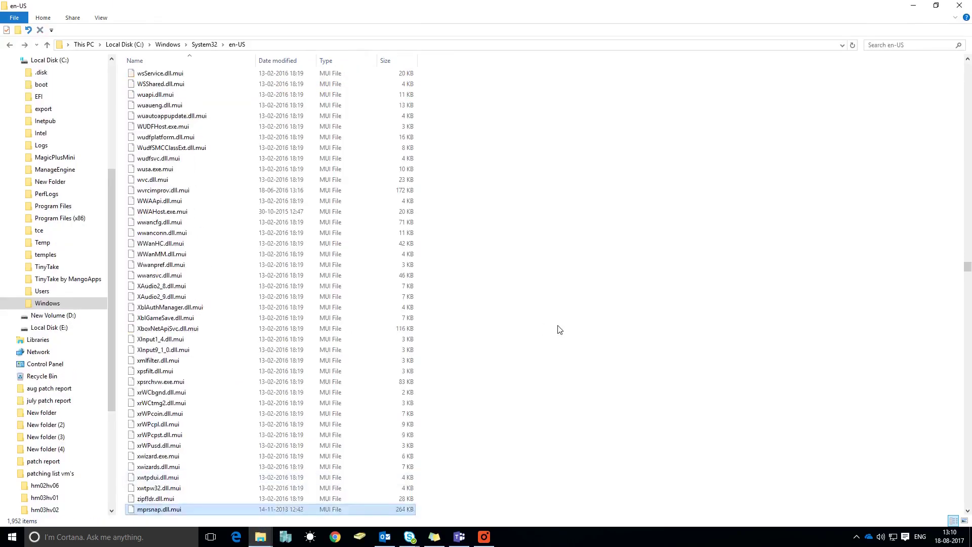
pyautogui.click(563, 359)
pyautogui.scroll(4, 563, 360)
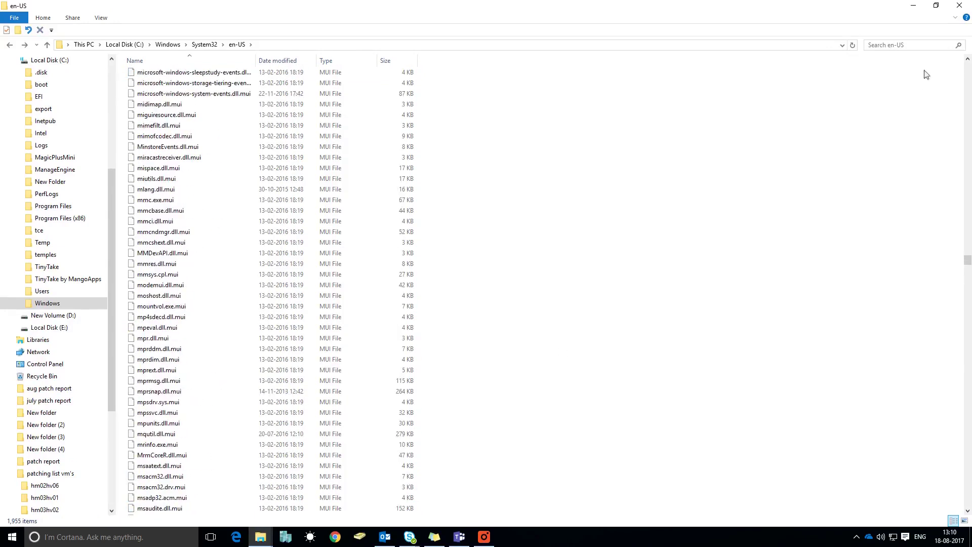
pyautogui.click(853, 44)
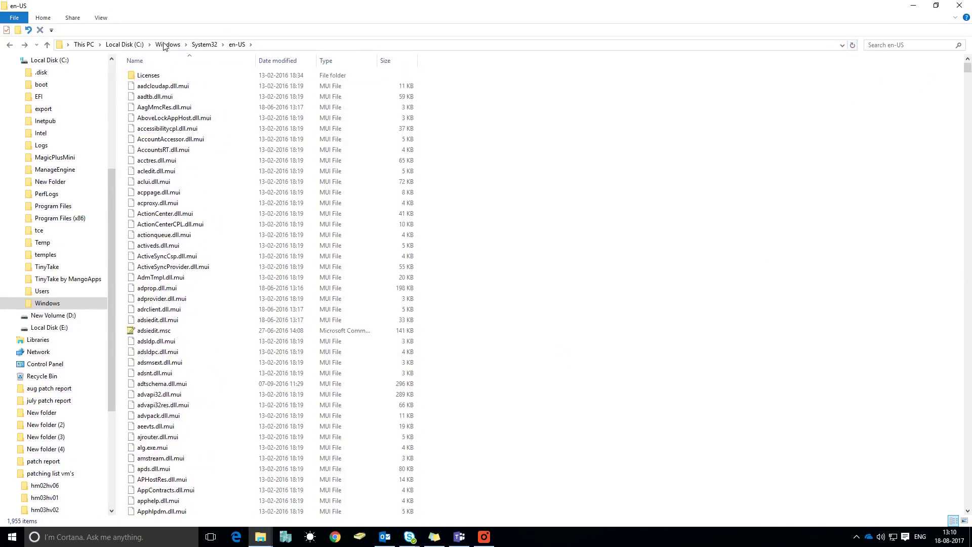
# - Write "it will give success message then open AD" in a blank Notepad note over the Command Prompt
pyautogui.write('it ')
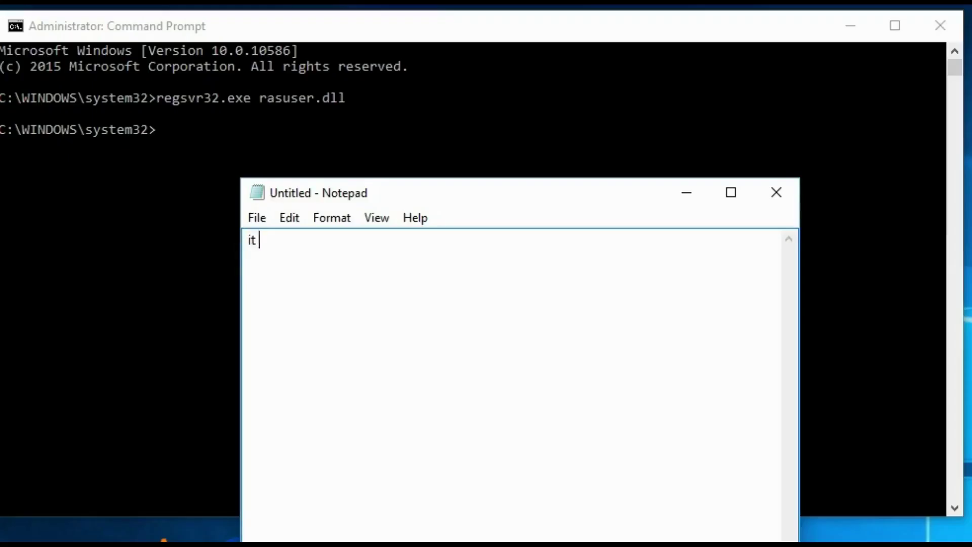
pyautogui.write('w')
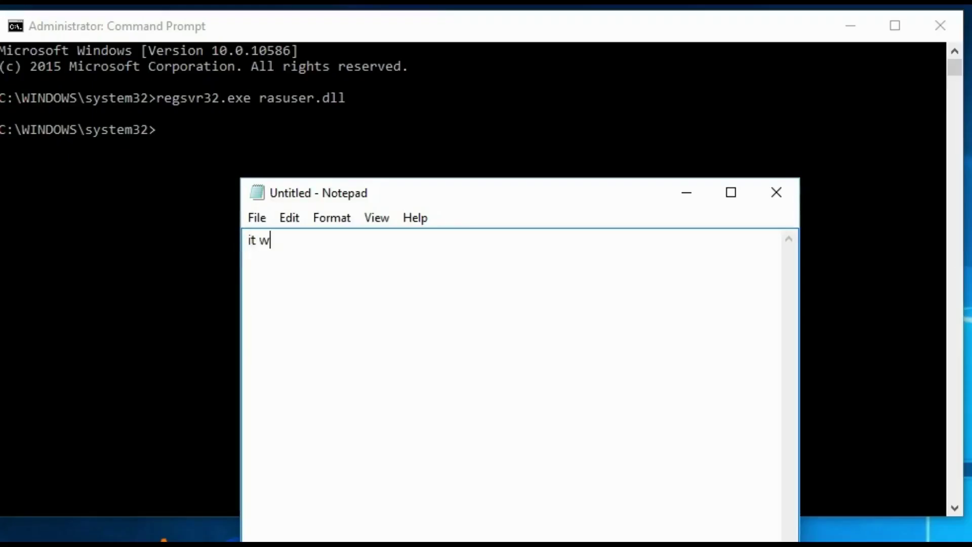
pyautogui.write('ill give su')
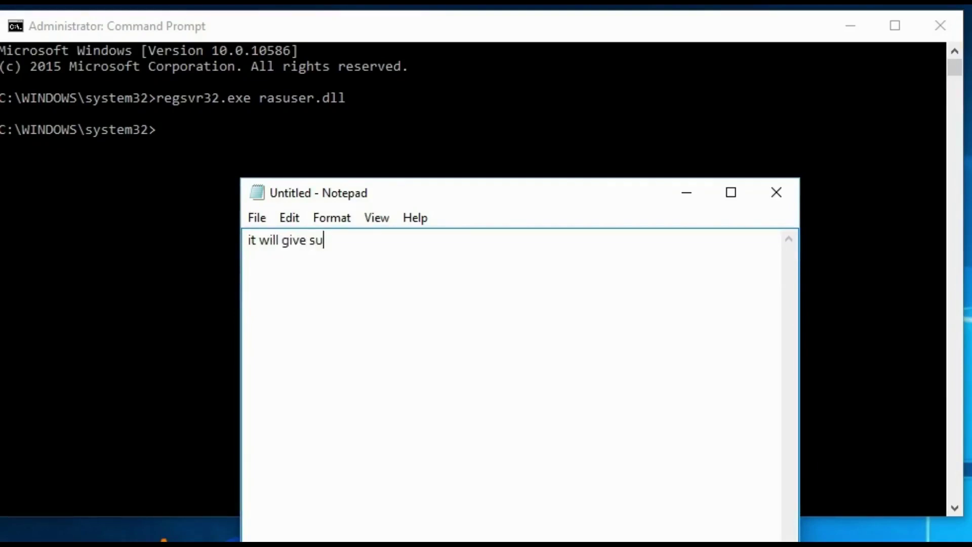
pyautogui.write('ccess ')
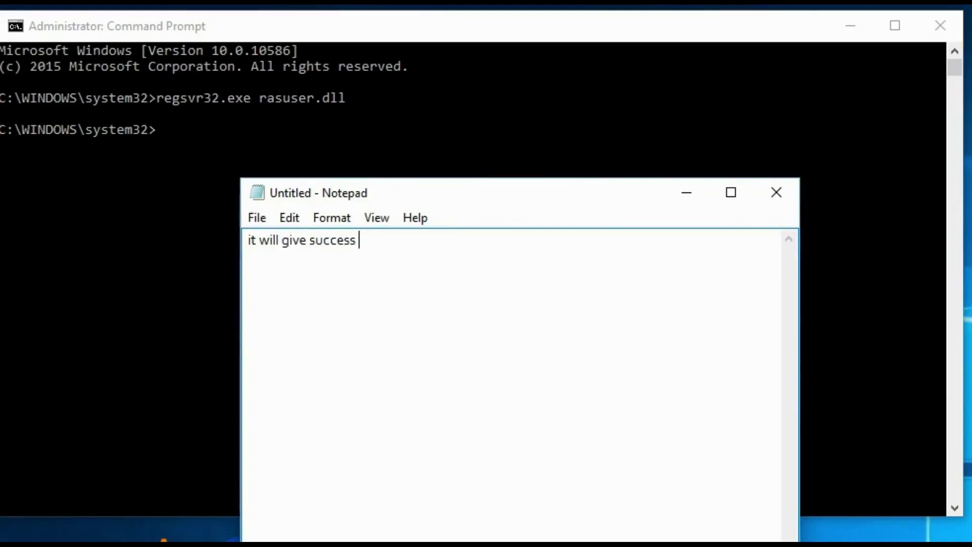
pyautogui.write('message the ')
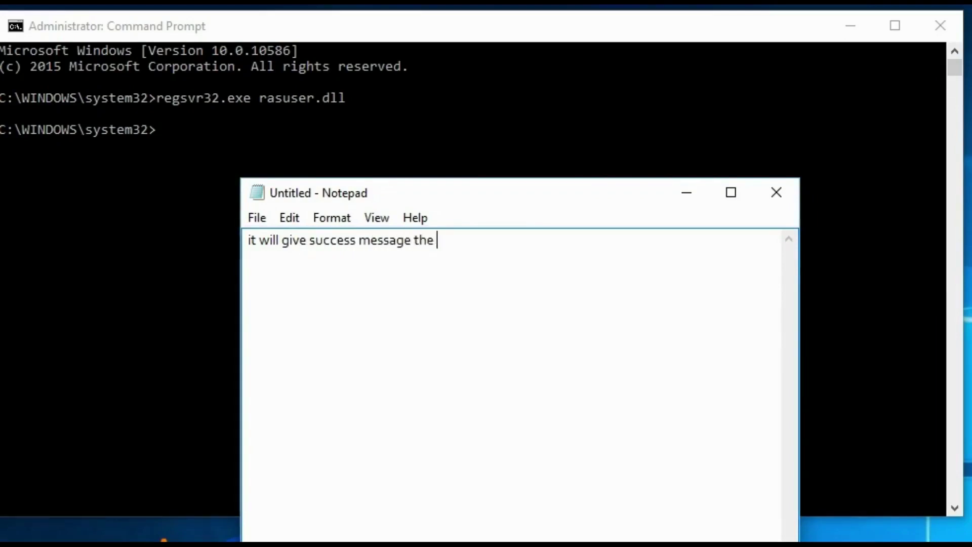
pyautogui.write('n n open ')
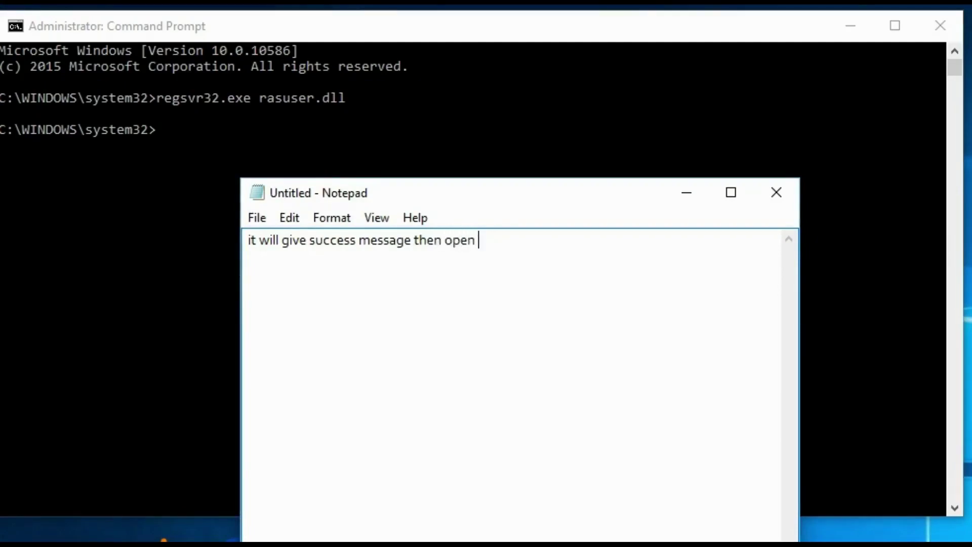
pyautogui.write('AD')
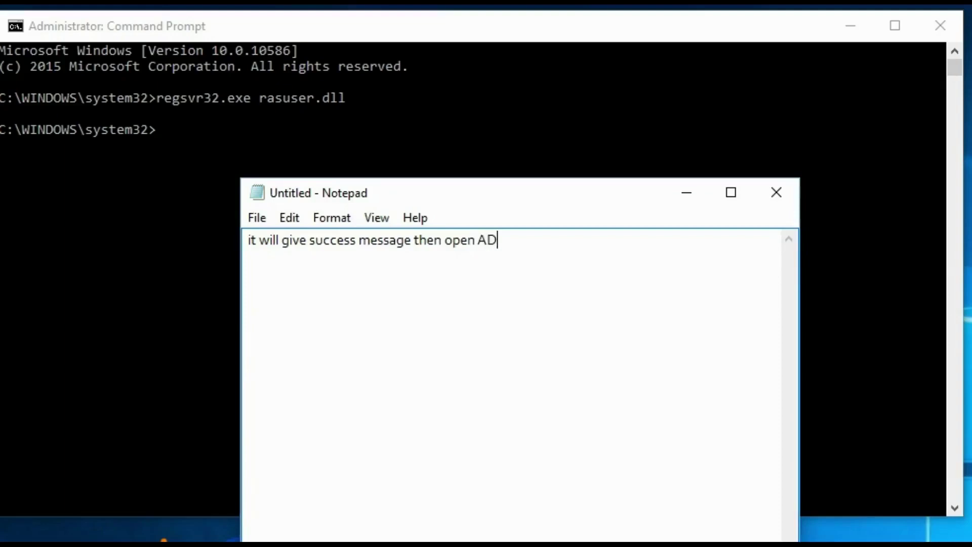